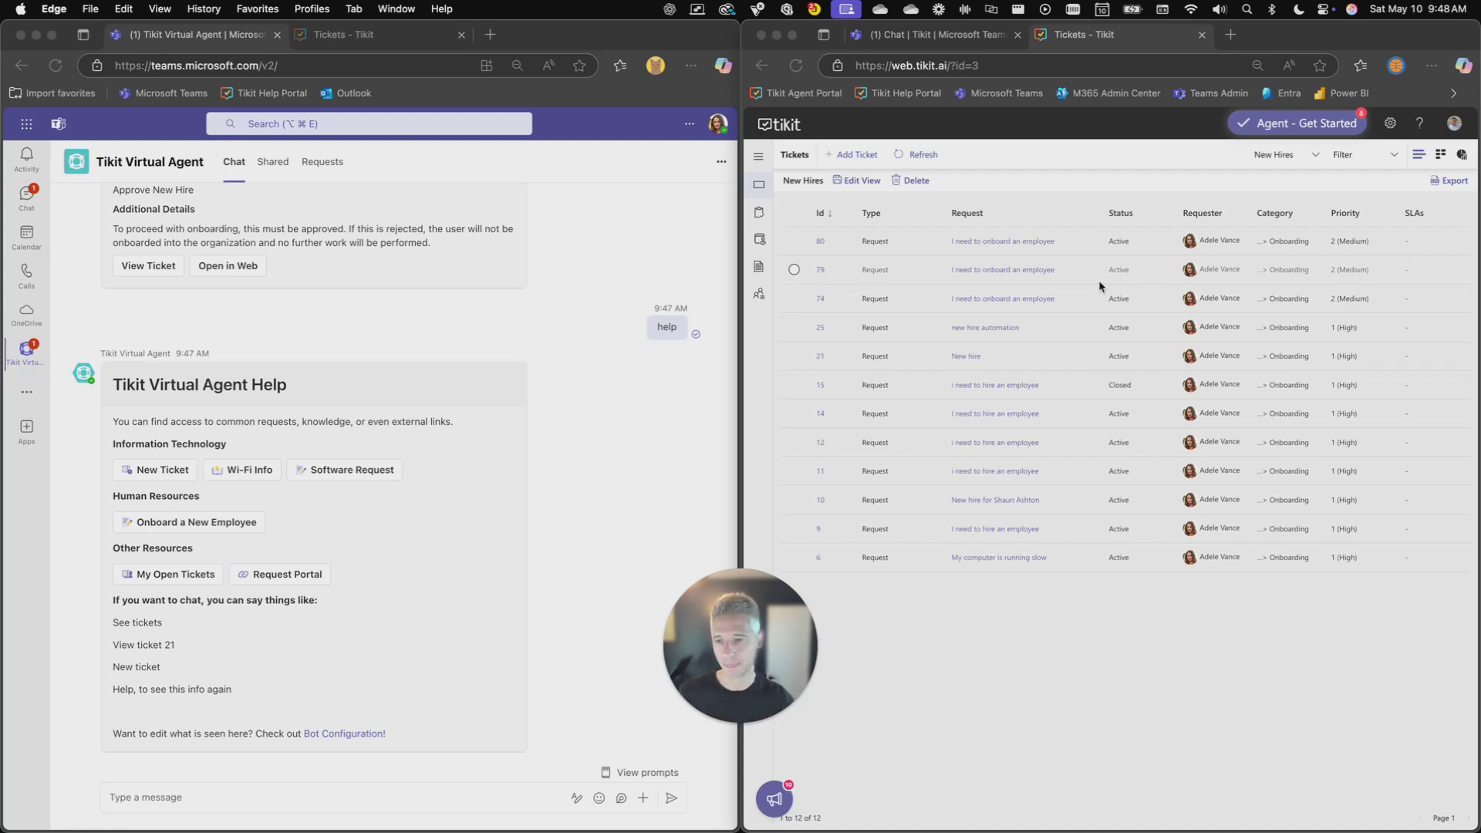
Start an onboarding request in Teams and enter the hire's first and last name and job title 'Demo Guy'
click(662, 437)
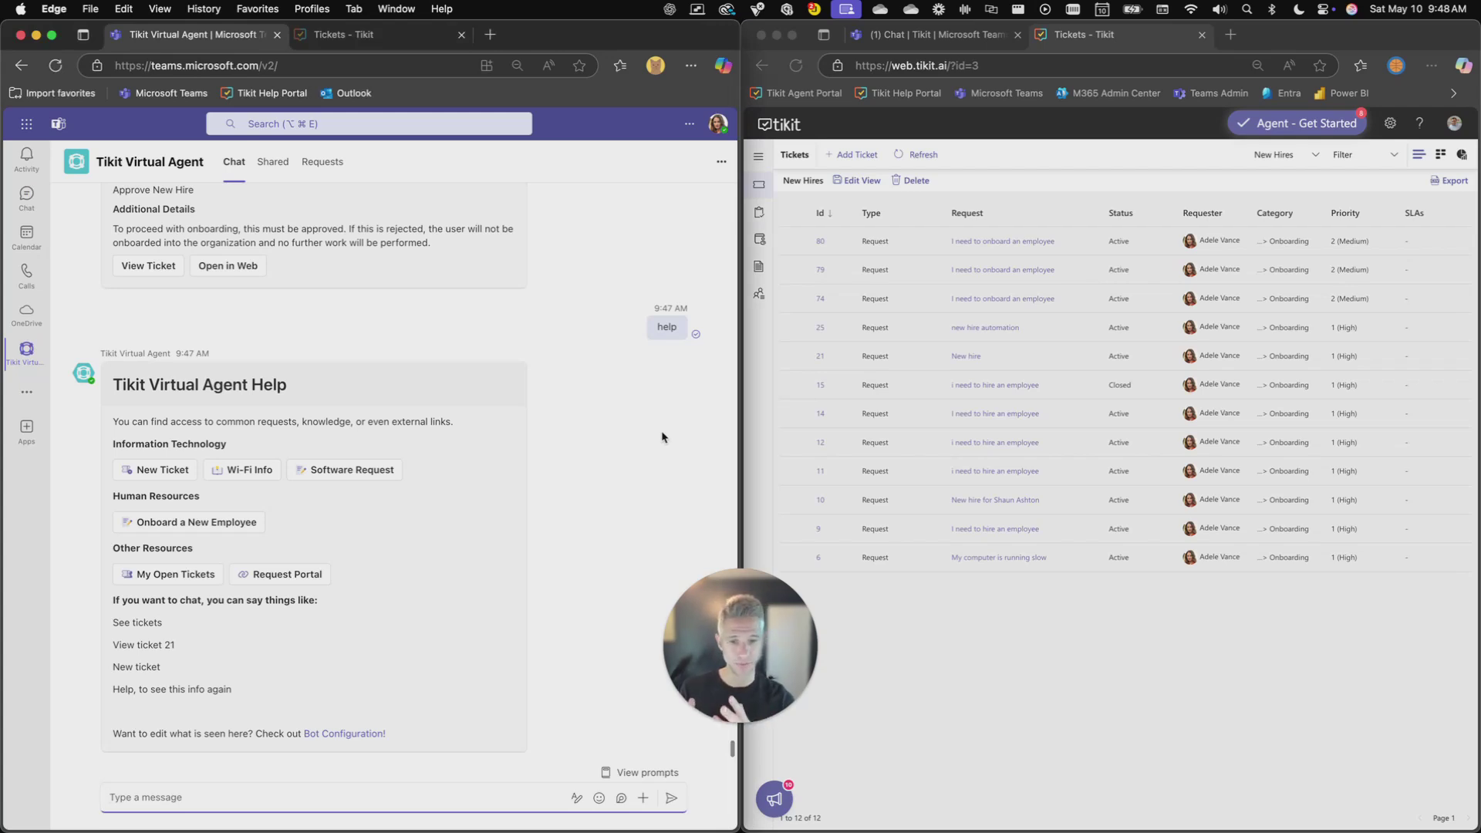
click(662, 437)
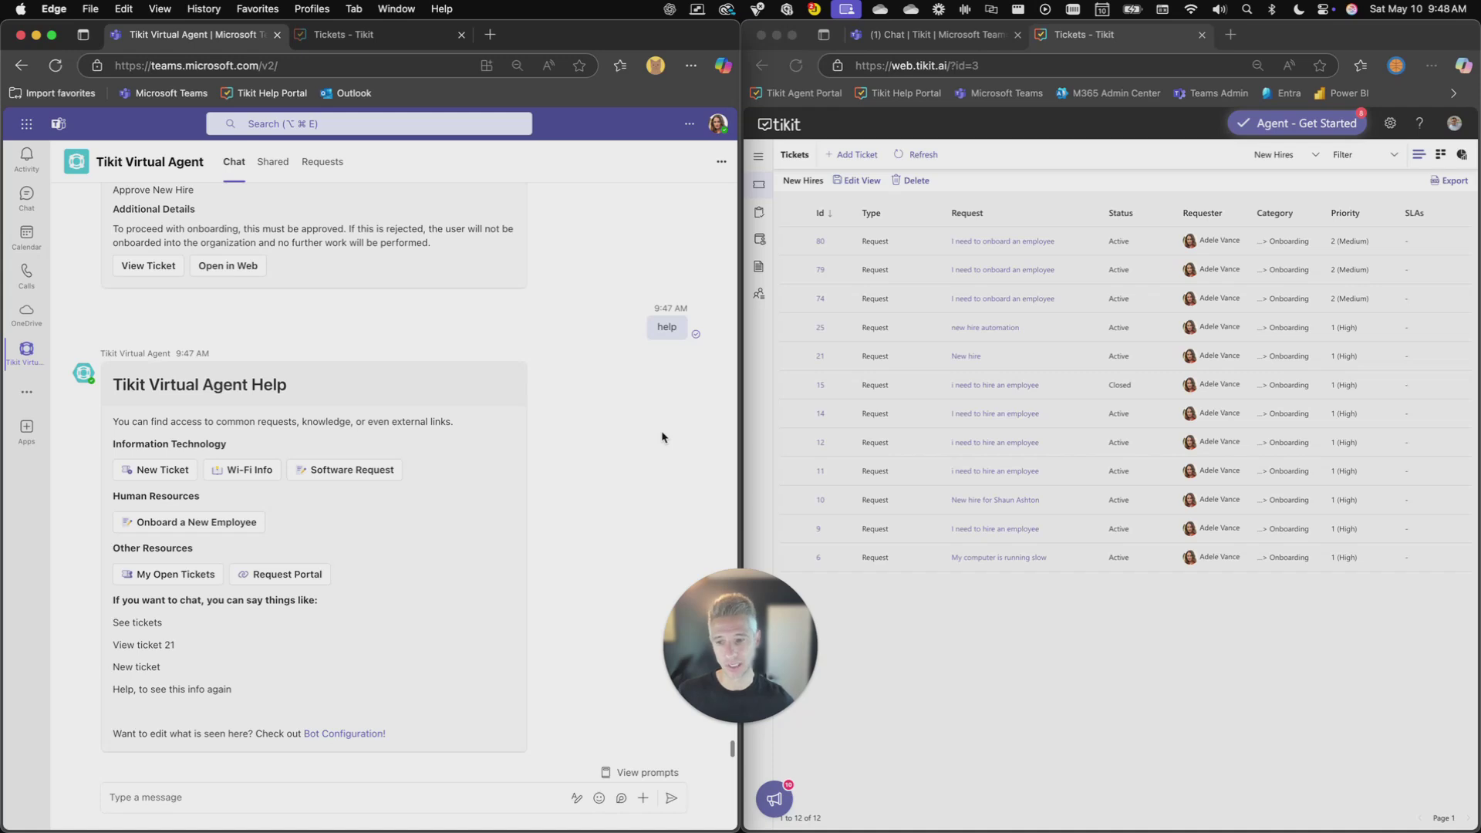
click(196, 522)
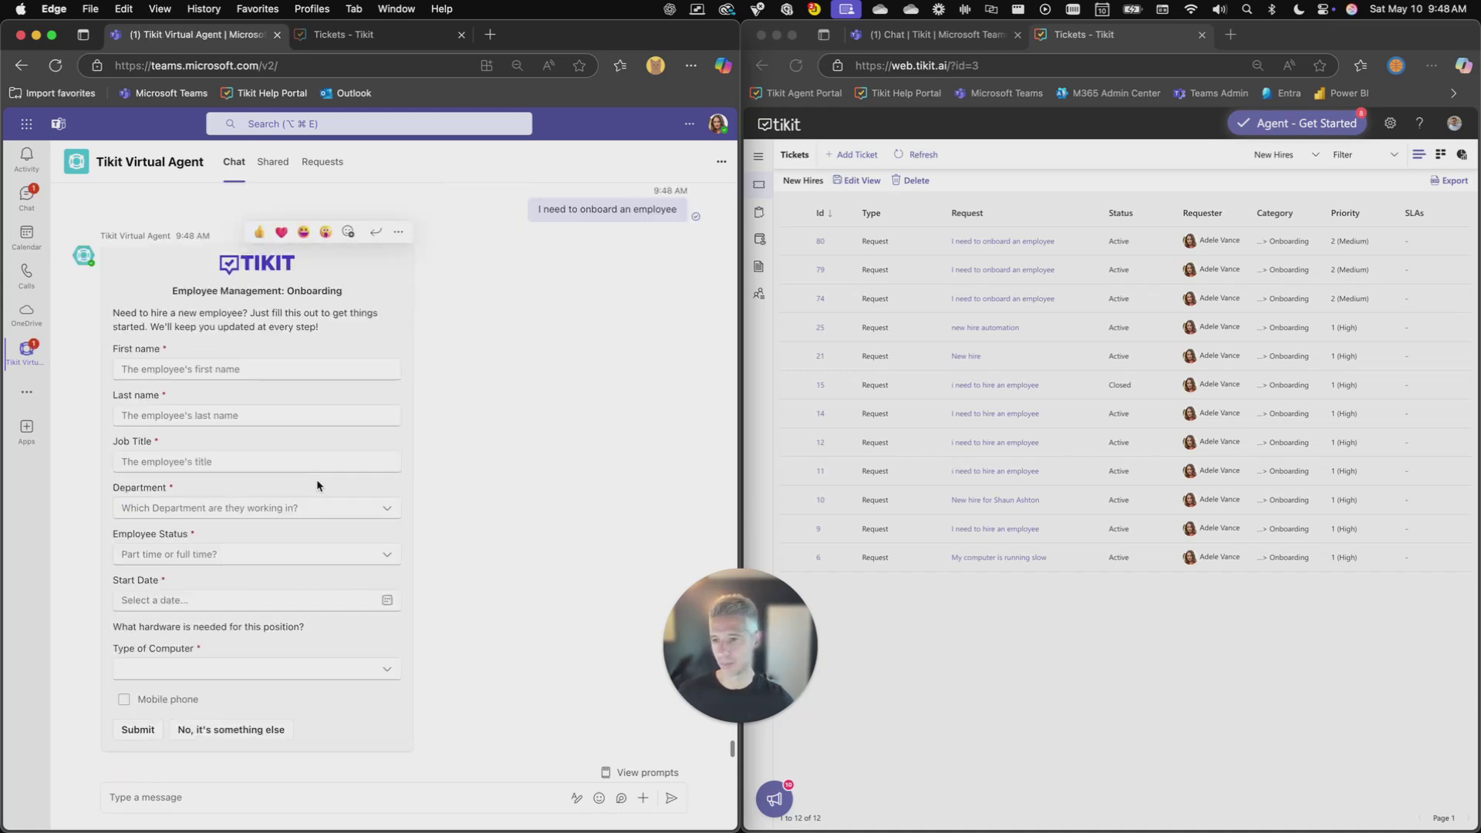
click(235, 369)
key(Tab)
key(Tab)
text(Demo Guy)
Choose Accounting, Full Time, start date May 15, 2025, Desktop and a mobile phone, then submit
click(348, 510)
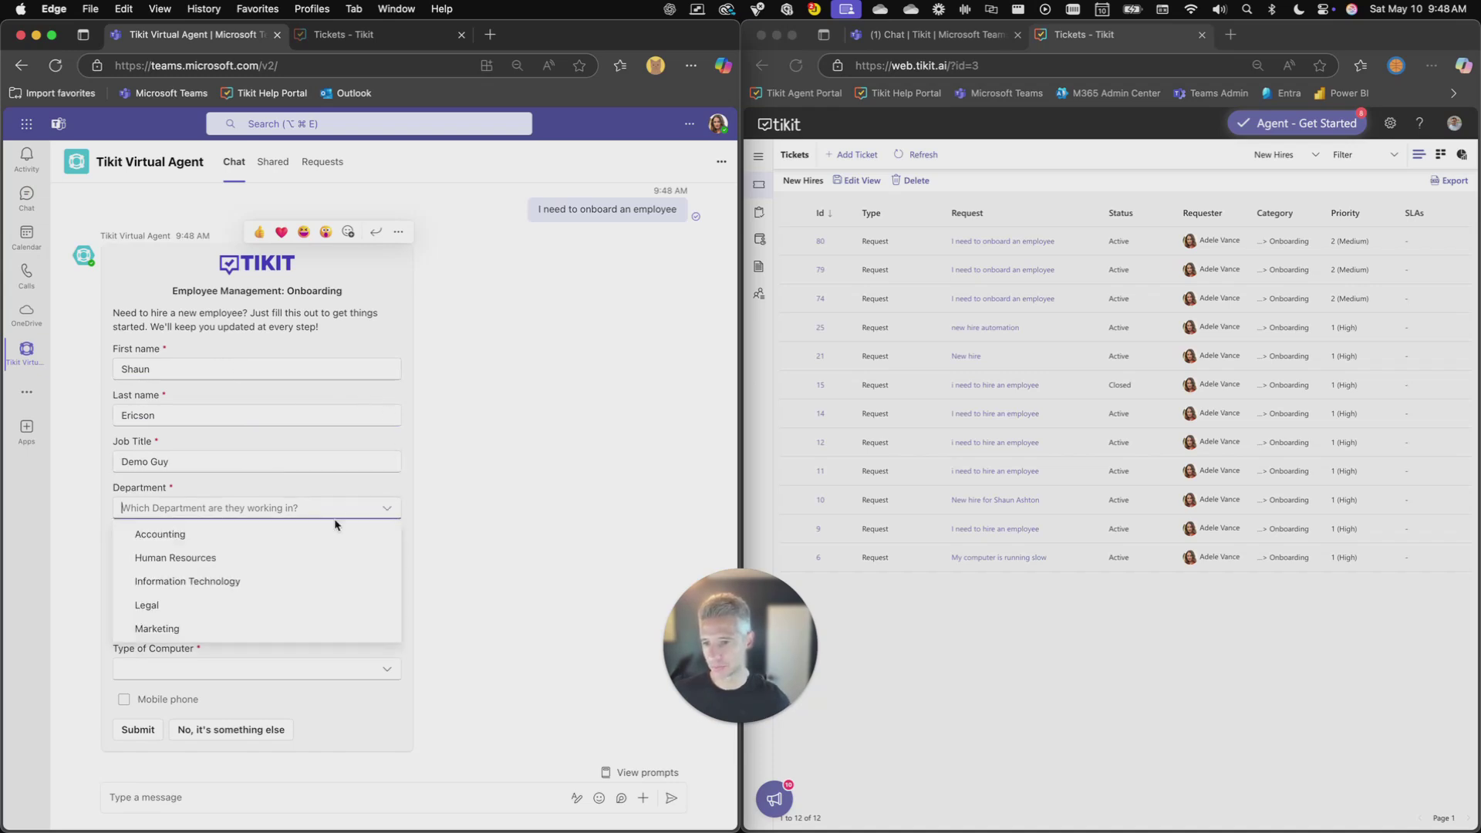
click(193, 533)
click(388, 555)
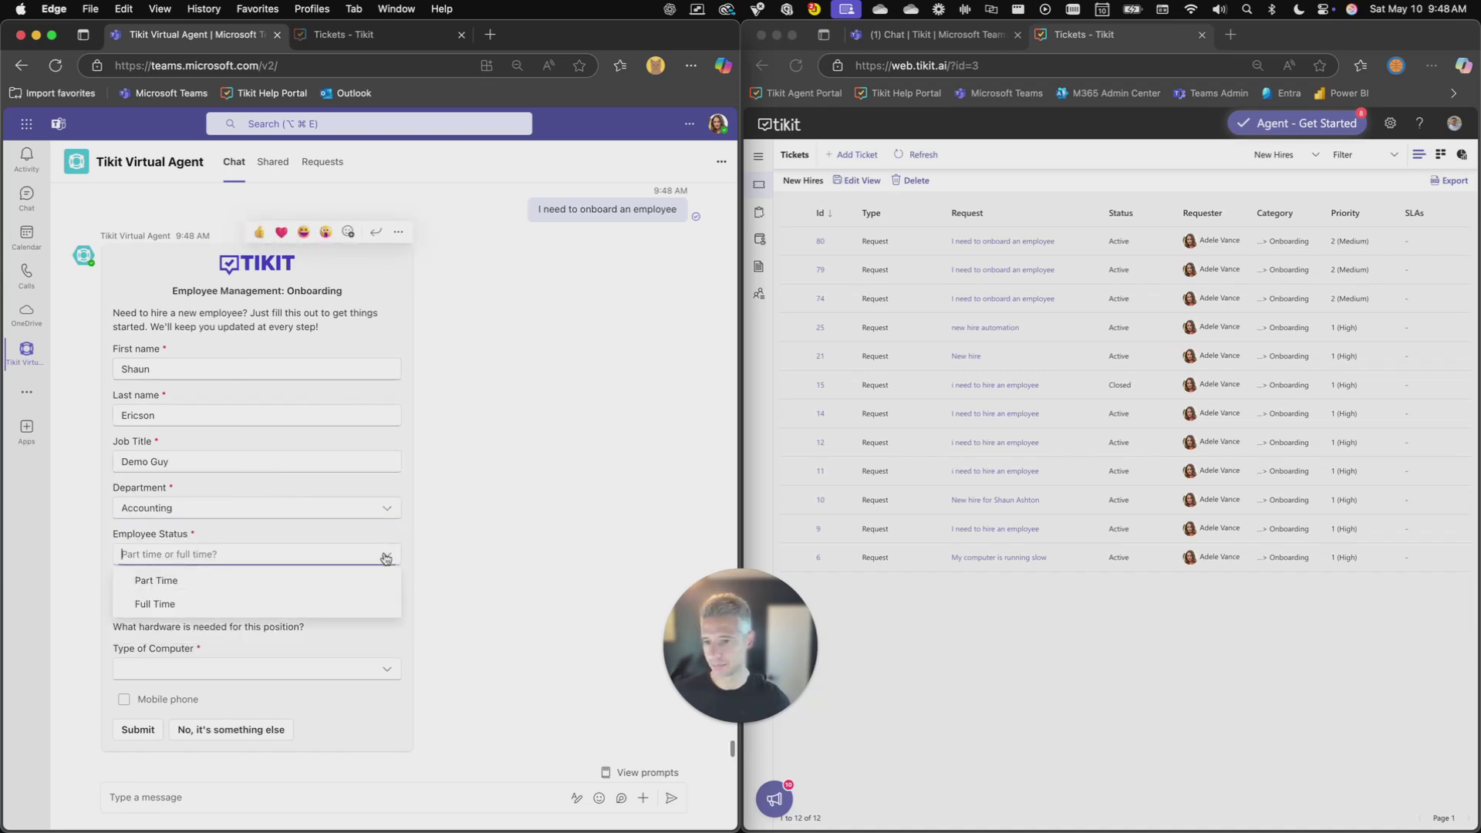
click(390, 604)
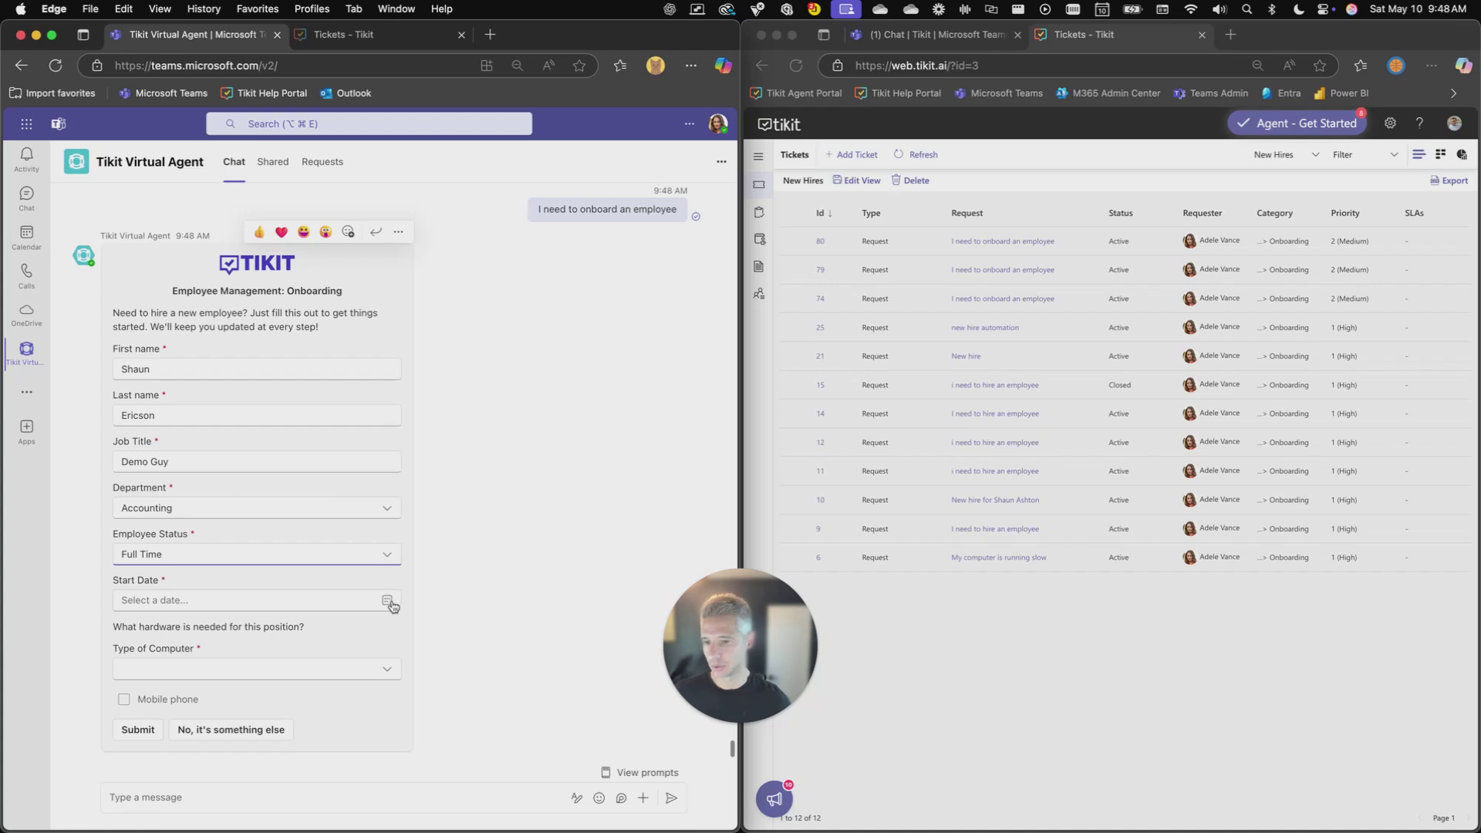
click(389, 603)
click(210, 707)
click(212, 671)
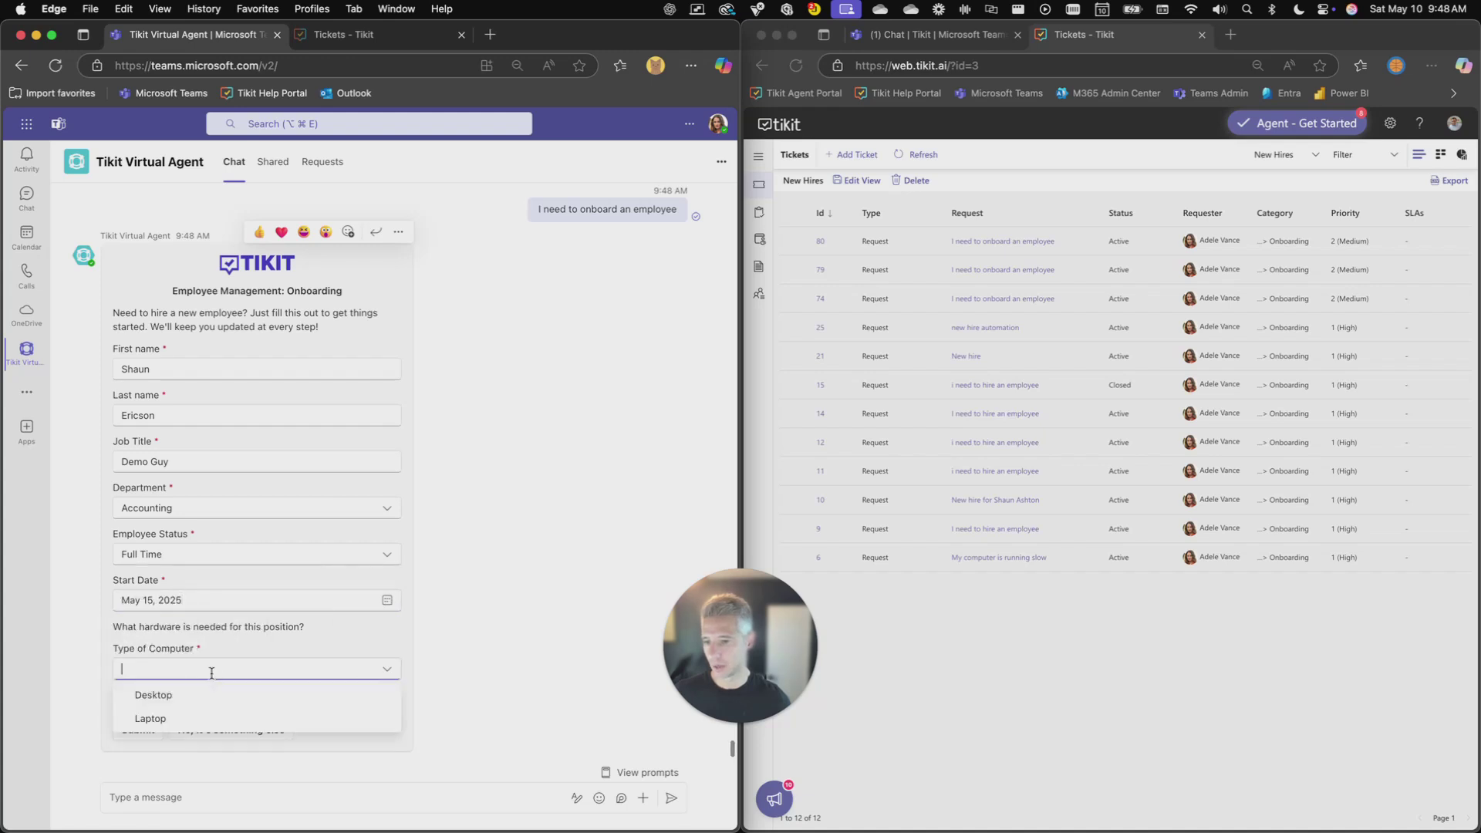
click(198, 695)
click(155, 699)
click(137, 730)
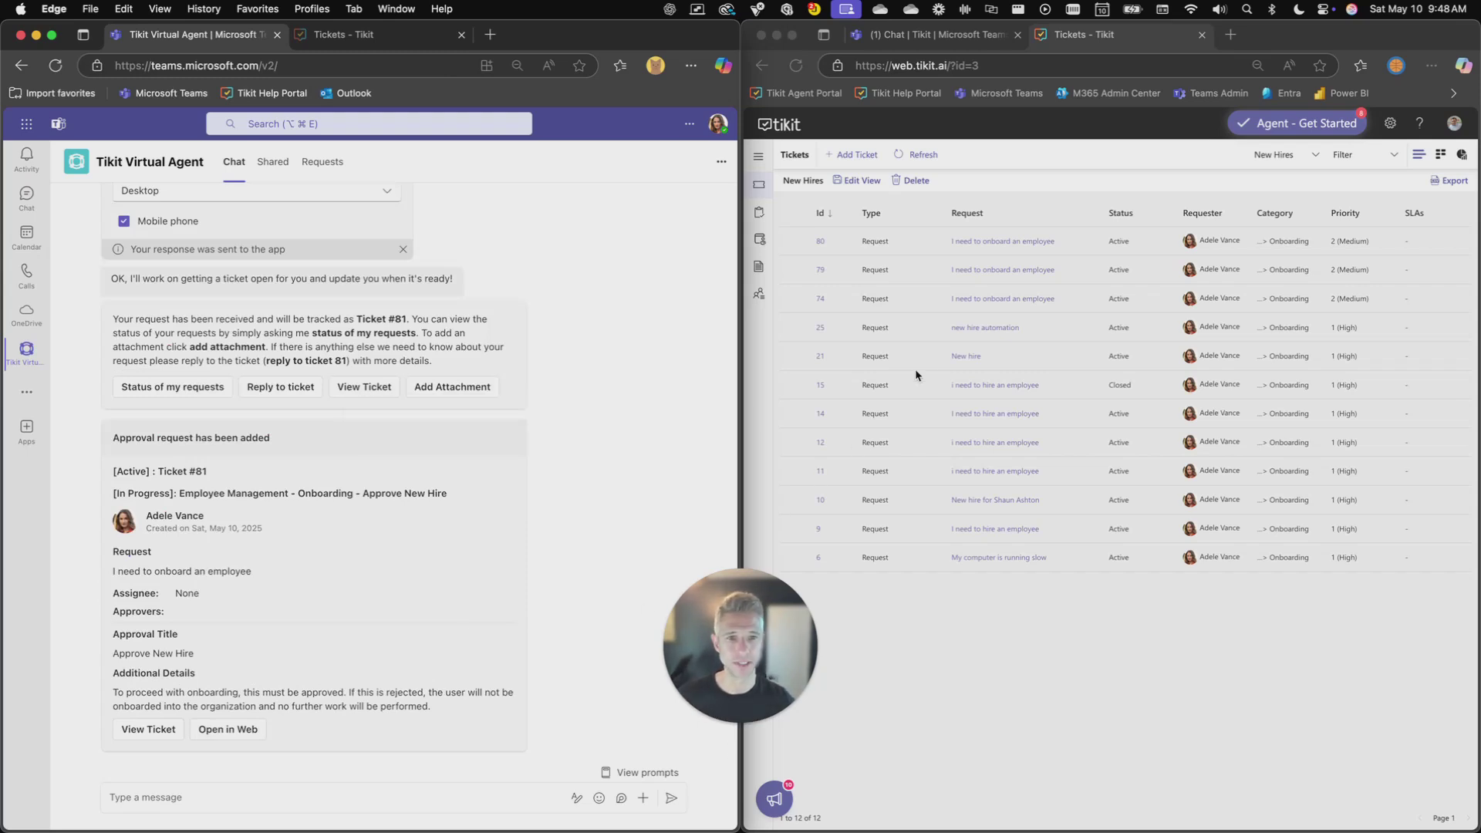
Refresh the New Hires ticket list and open ticket 81 from it
click(991, 180)
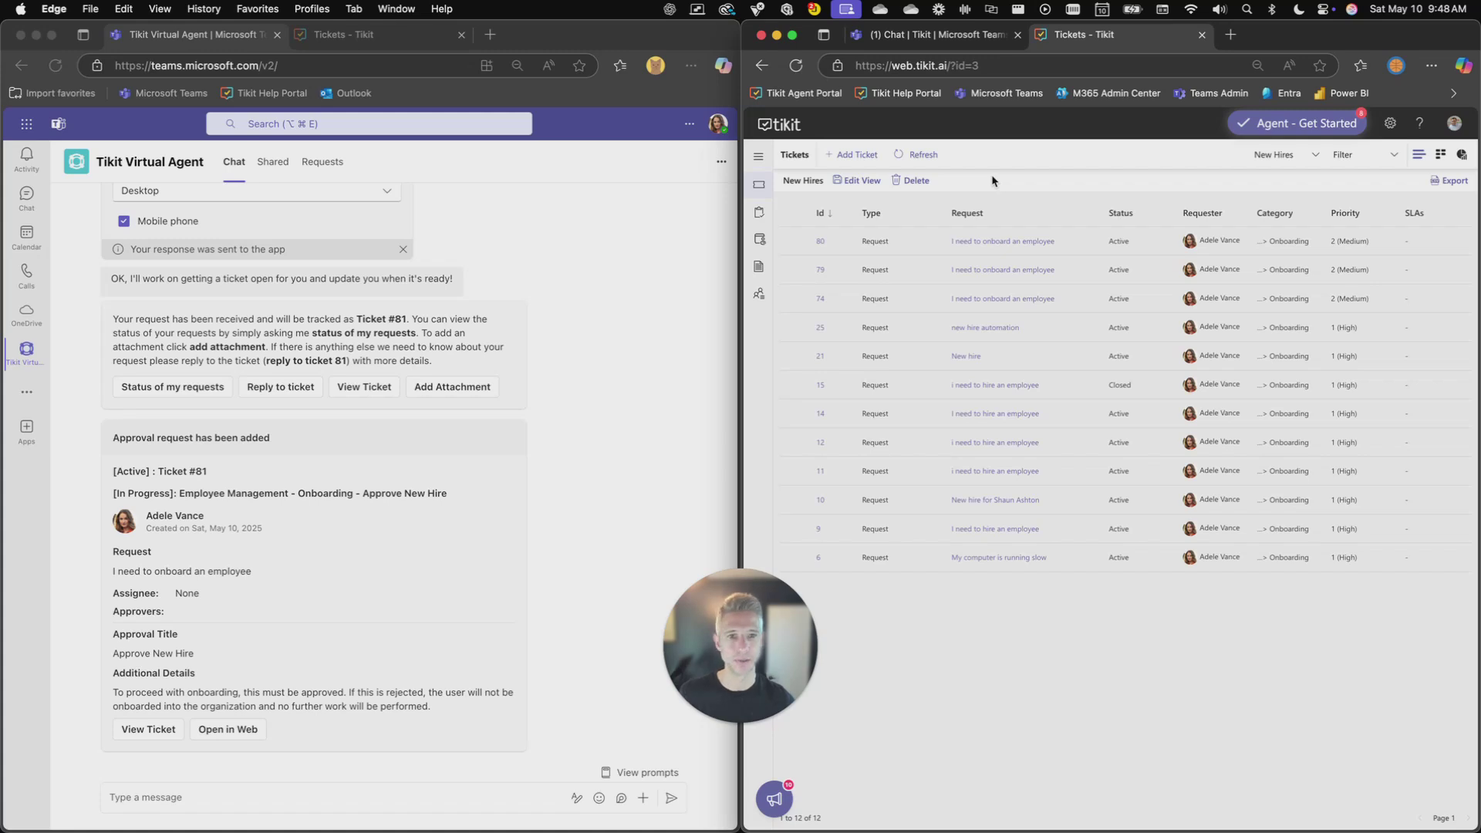
click(1286, 155)
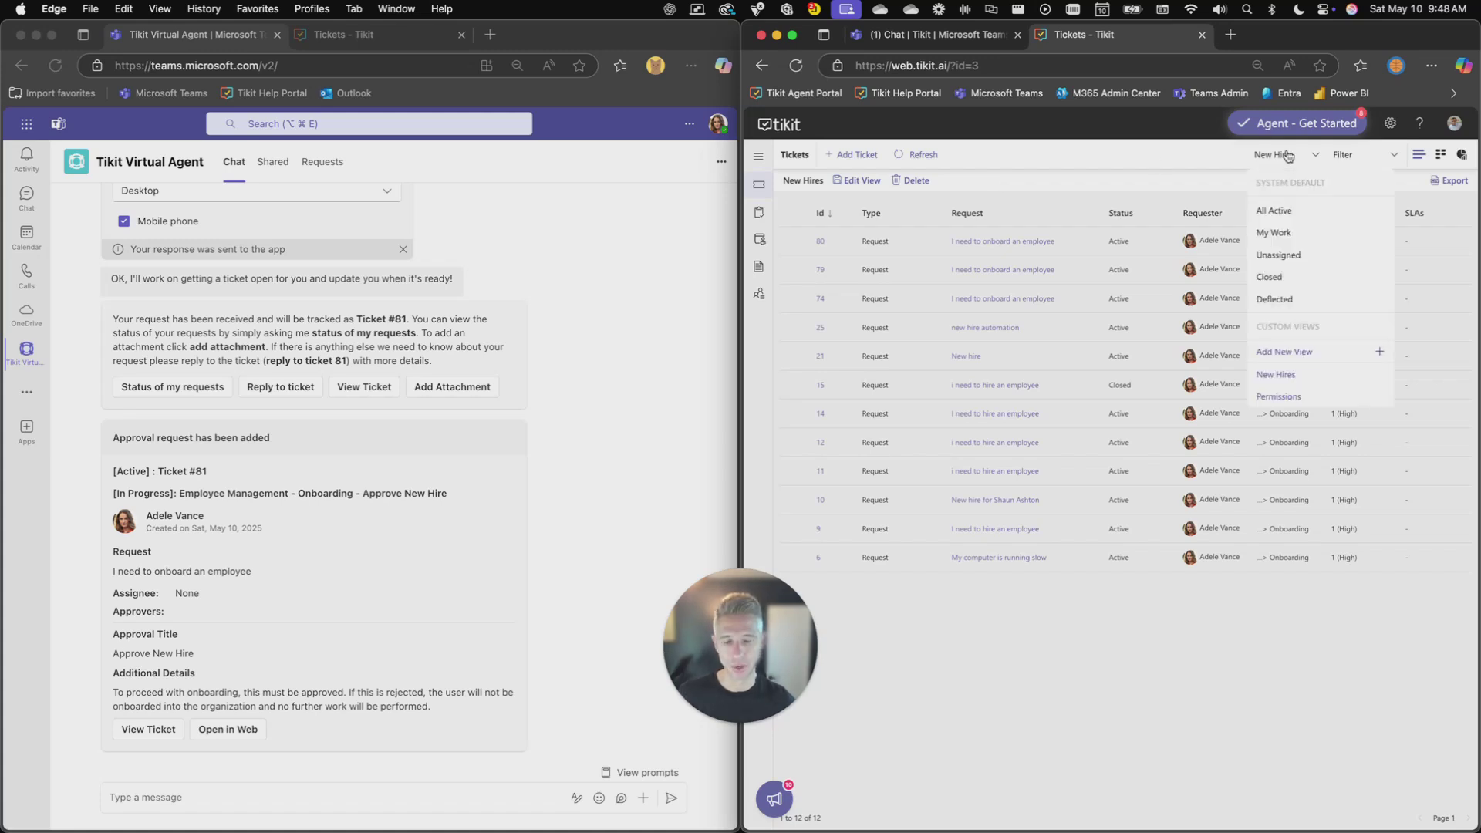
click(1286, 155)
click(915, 155)
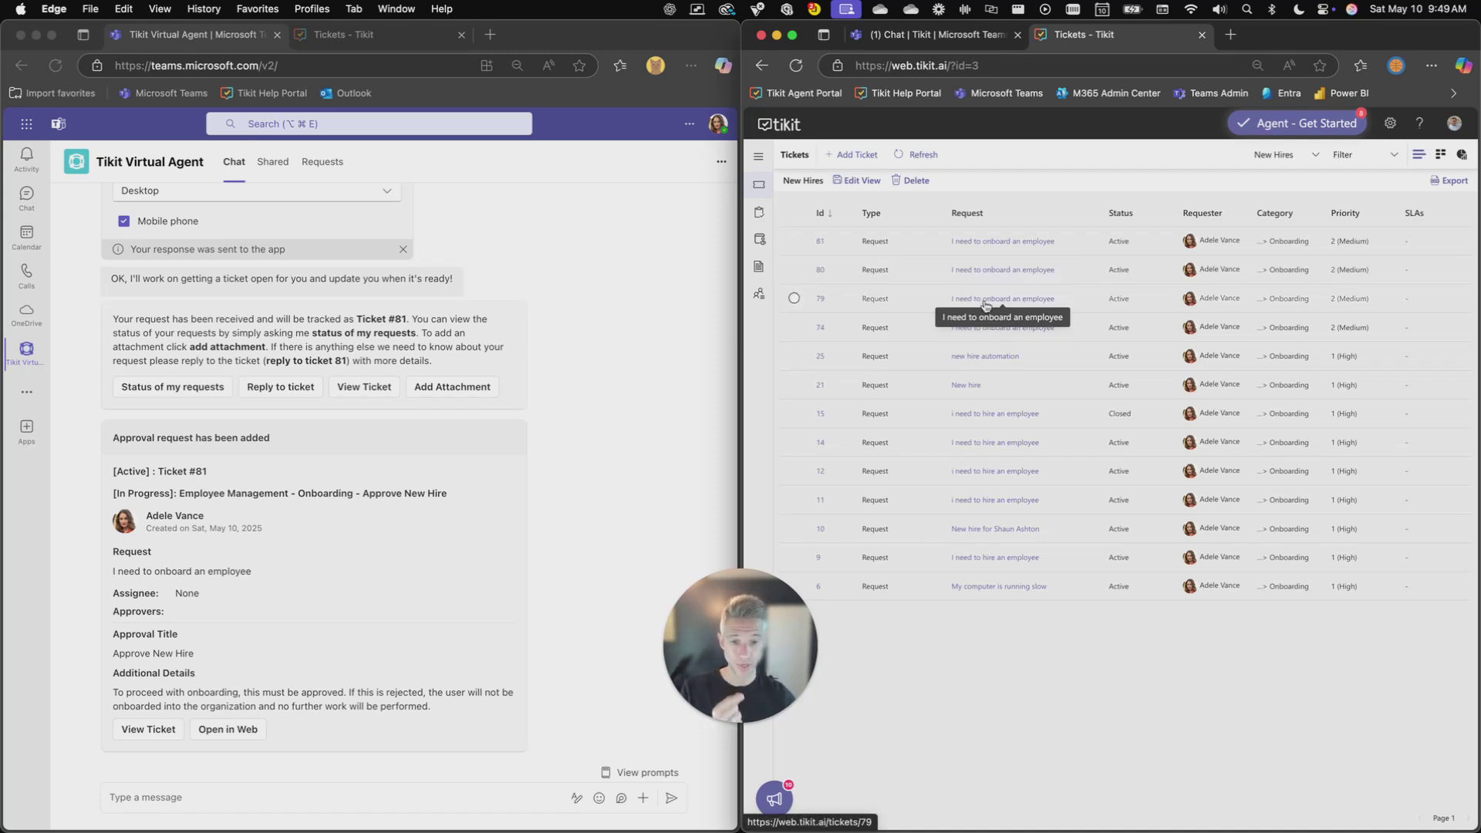
scroll(488, 259, up, 10)
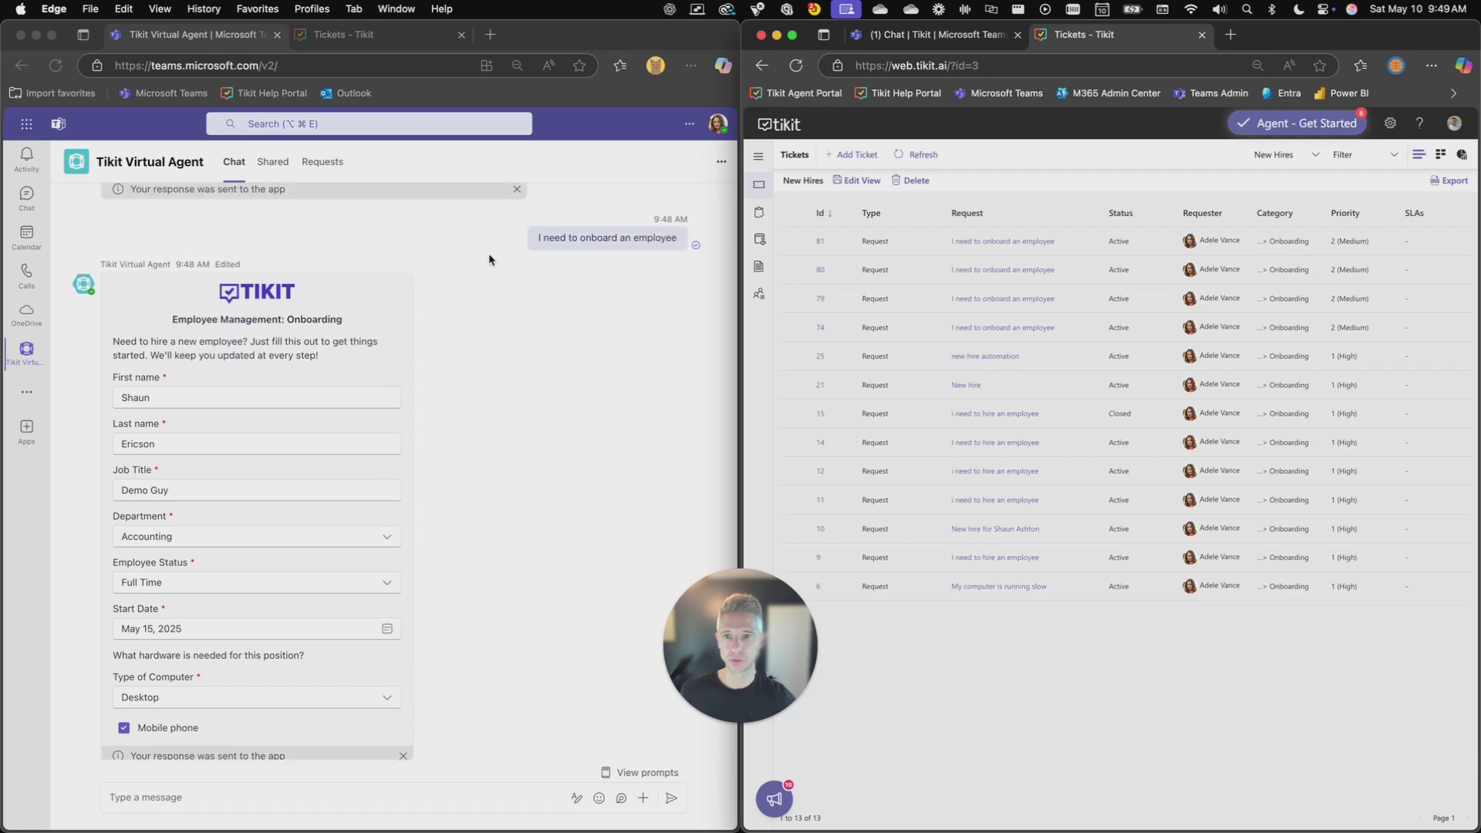
scroll(488, 255, up, 2)
click(585, 279)
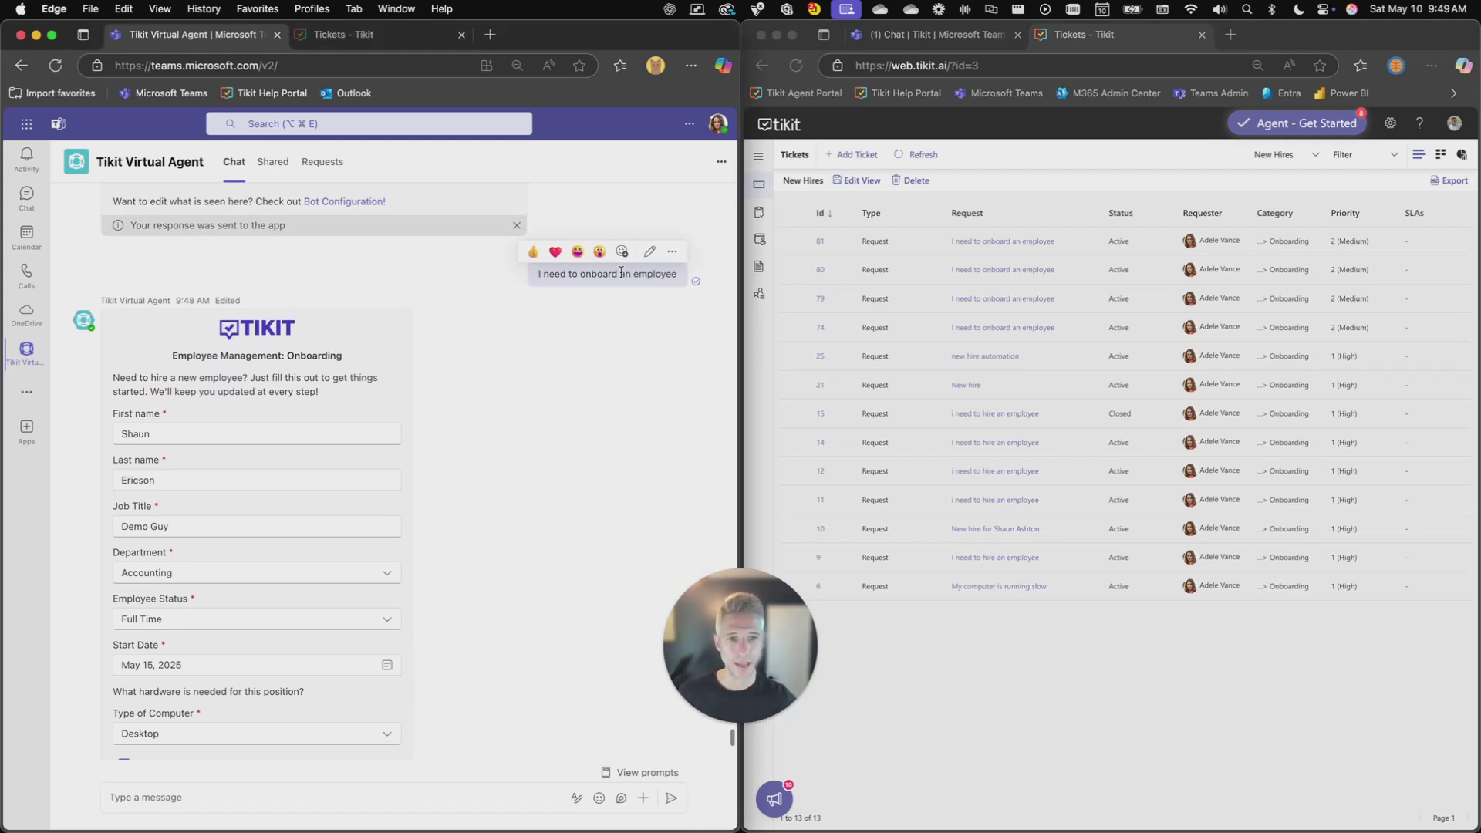
click(1065, 145)
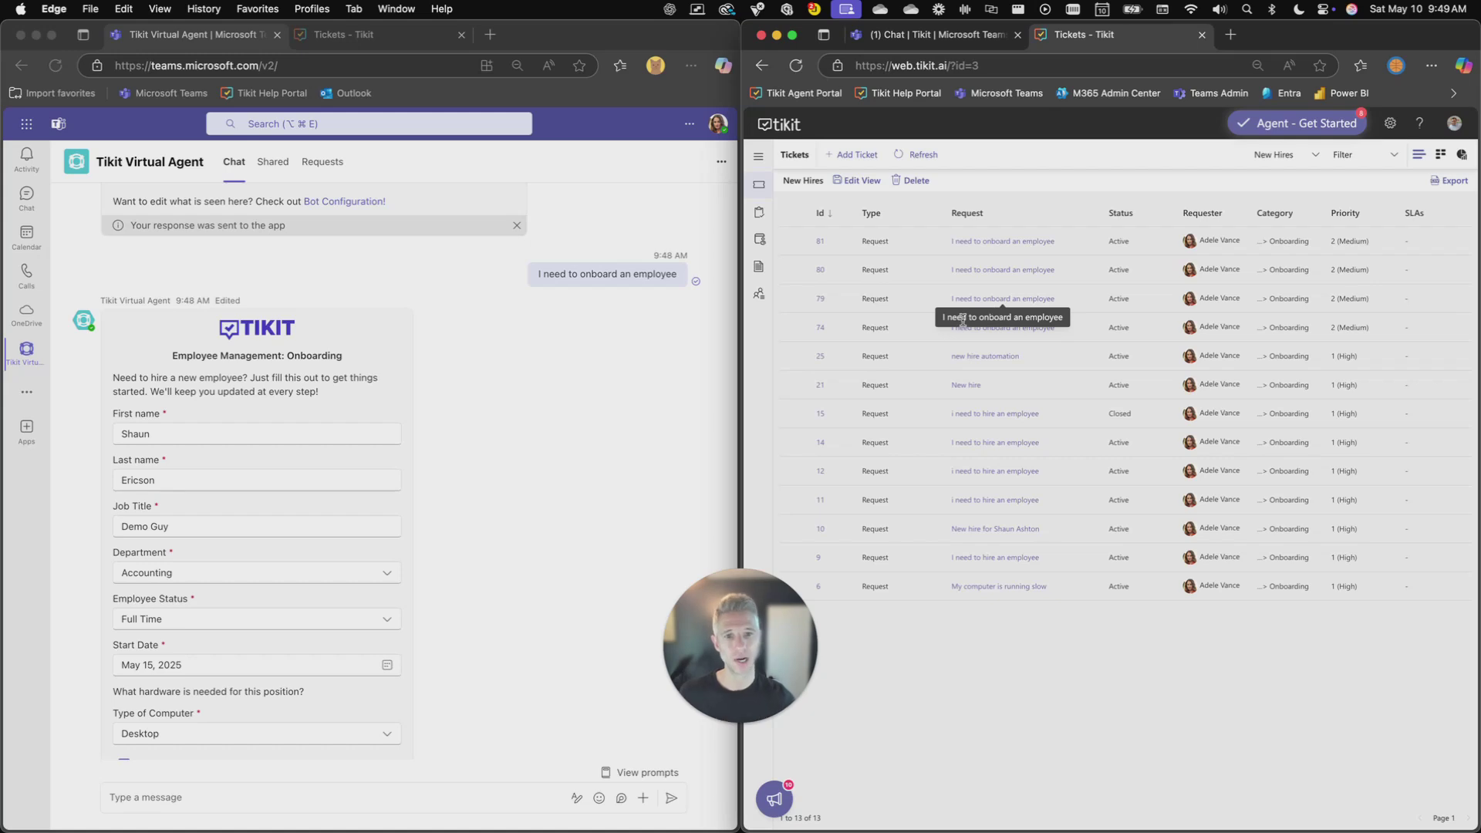
click(995, 242)
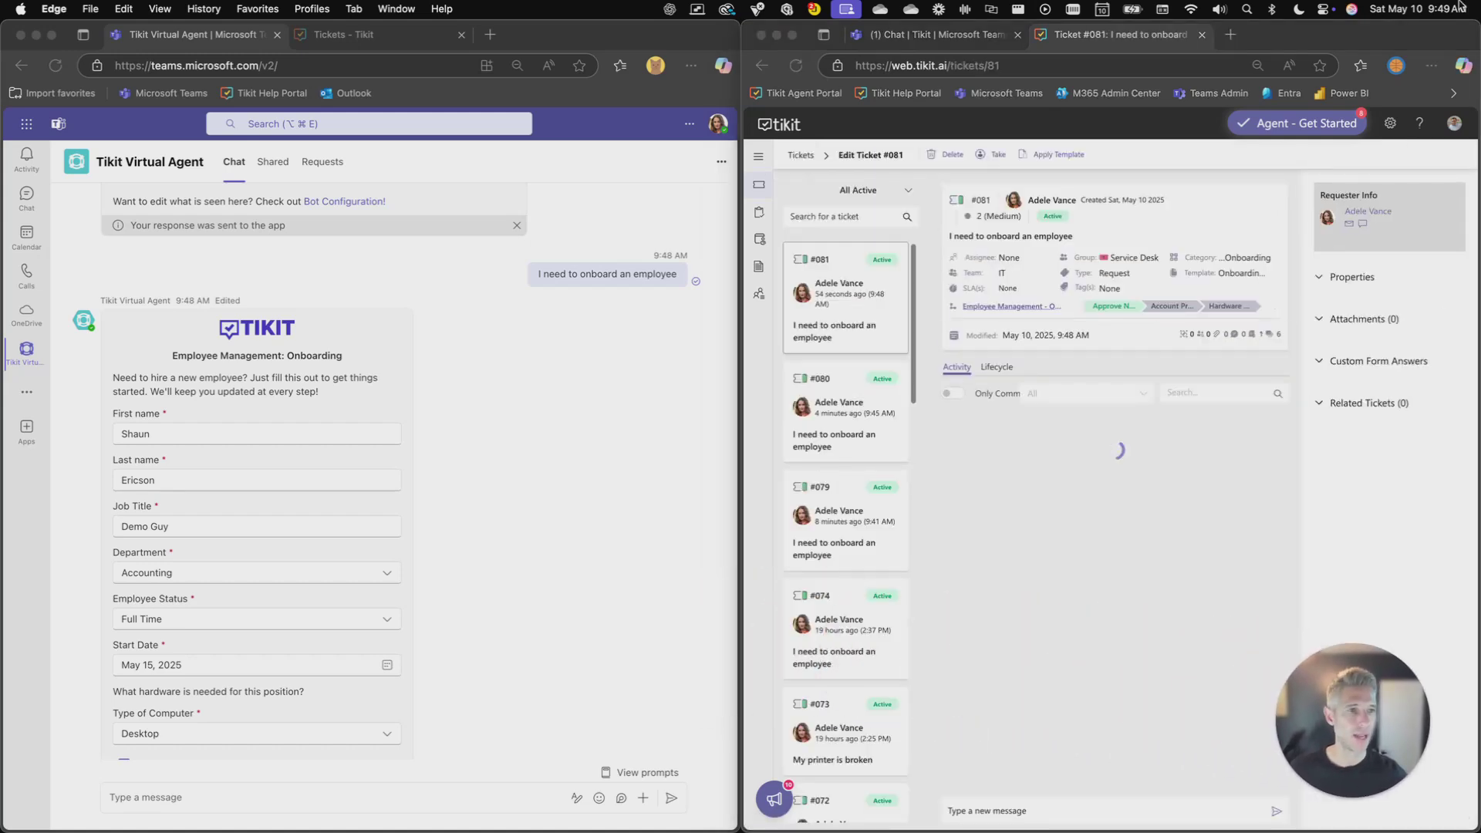
Maximise Tikit, expand ticket #081's Custom Form Answers, then open the Settings page
double_click(1416, 32)
click(1147, 363)
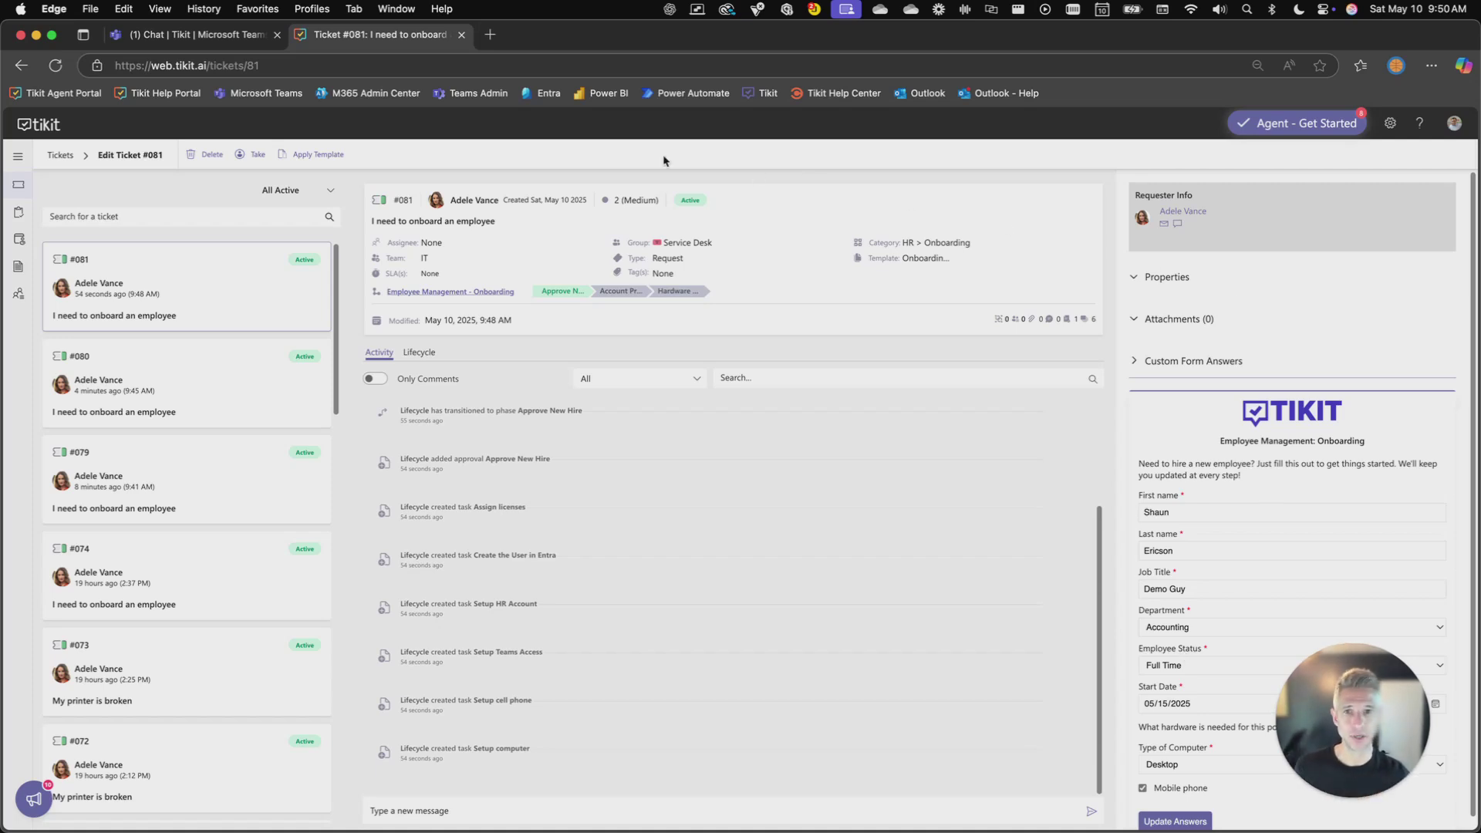
click(207, 66)
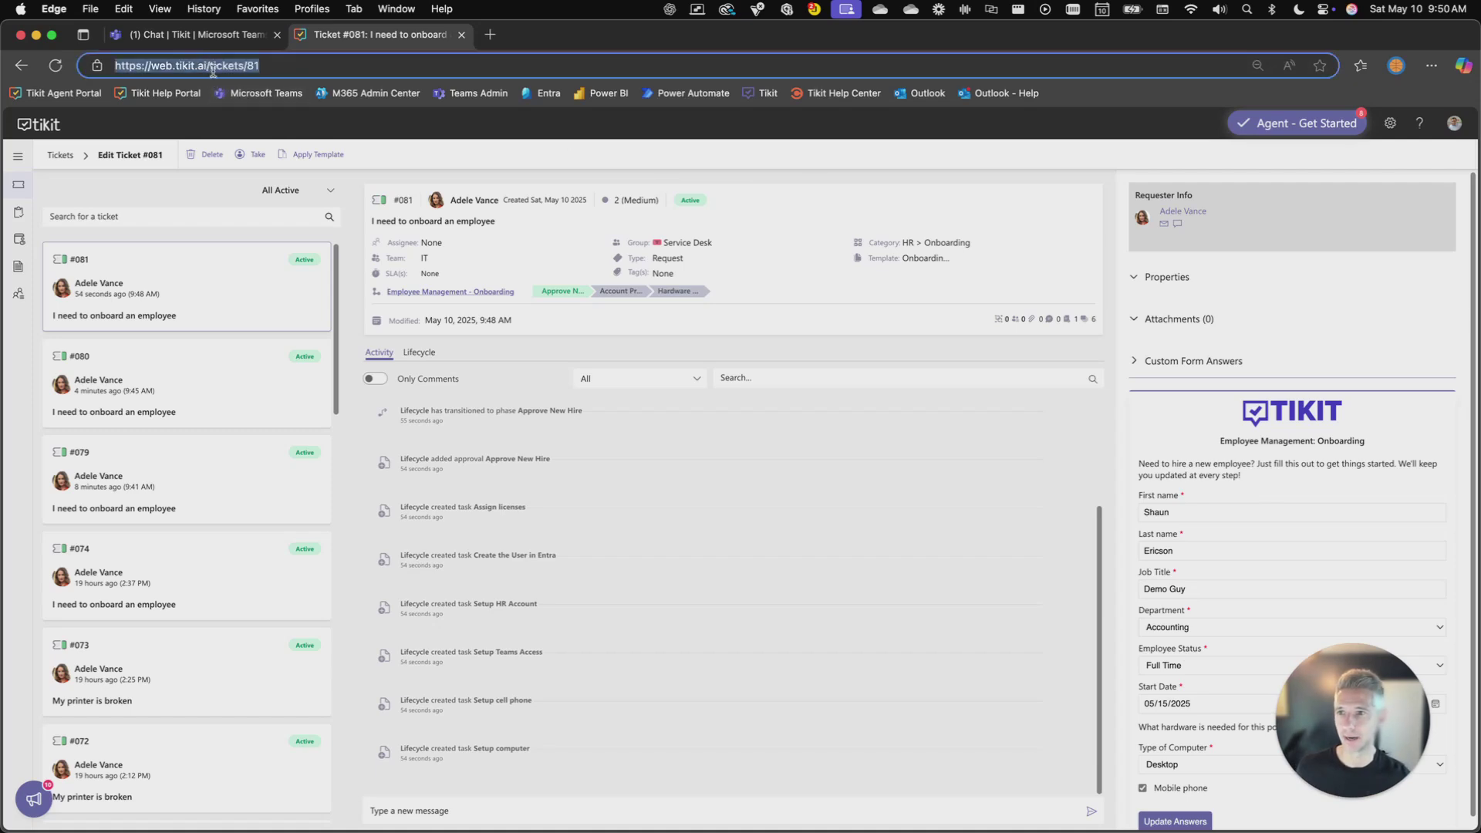
click(206, 67)
click(157, 70)
click(157, 72)
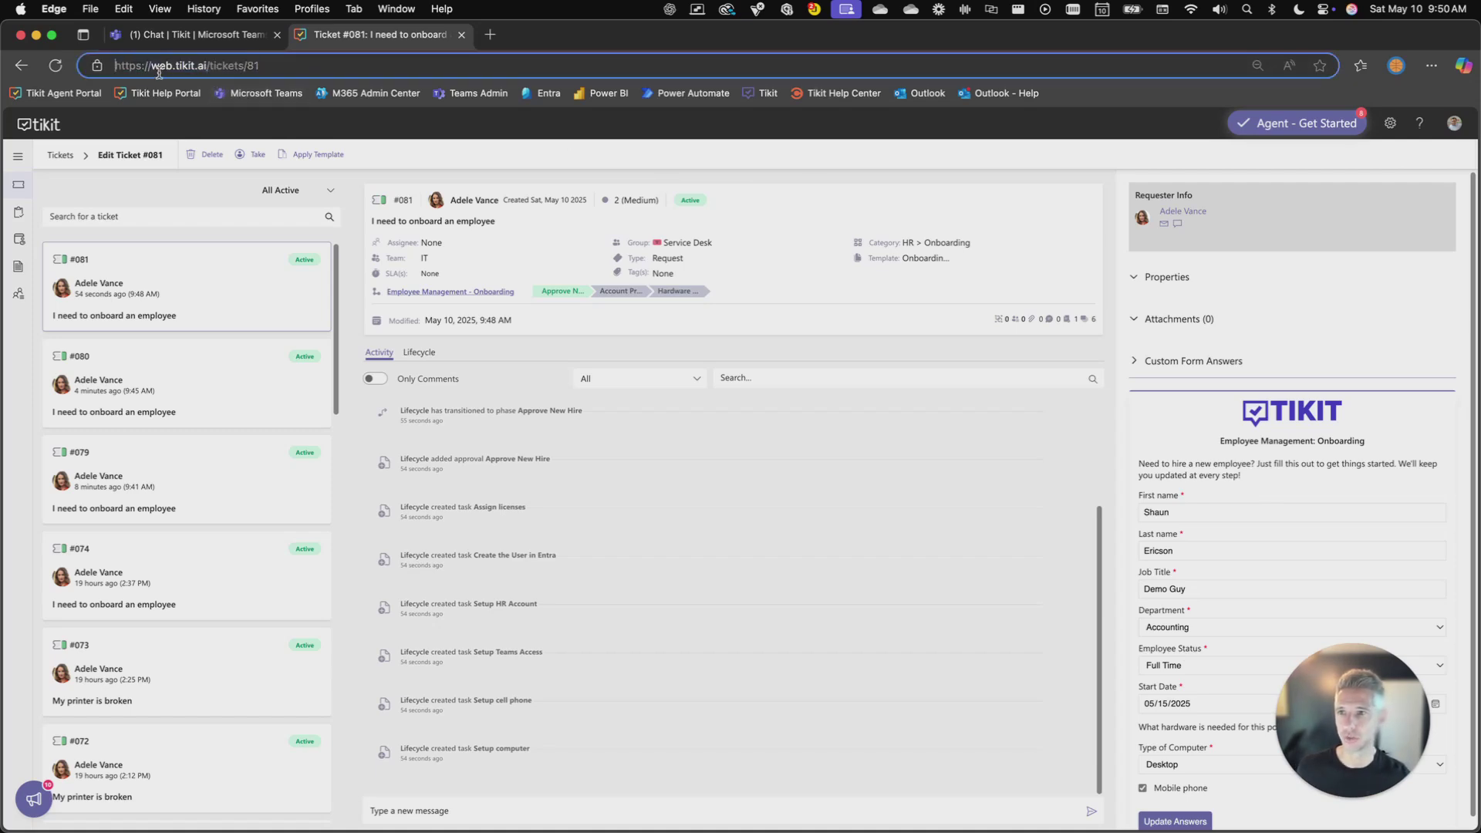
click(1388, 124)
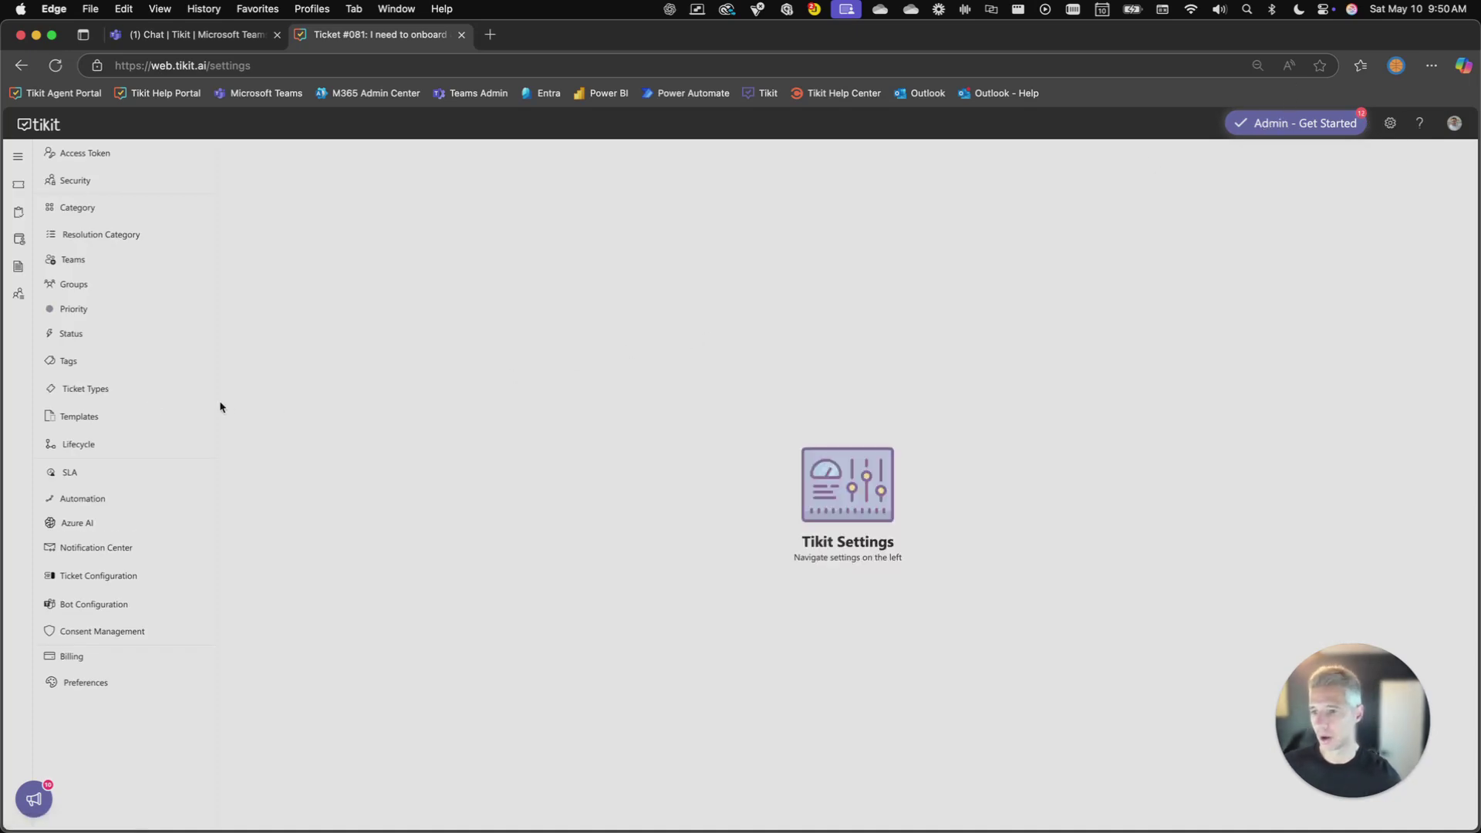
click(104, 415)
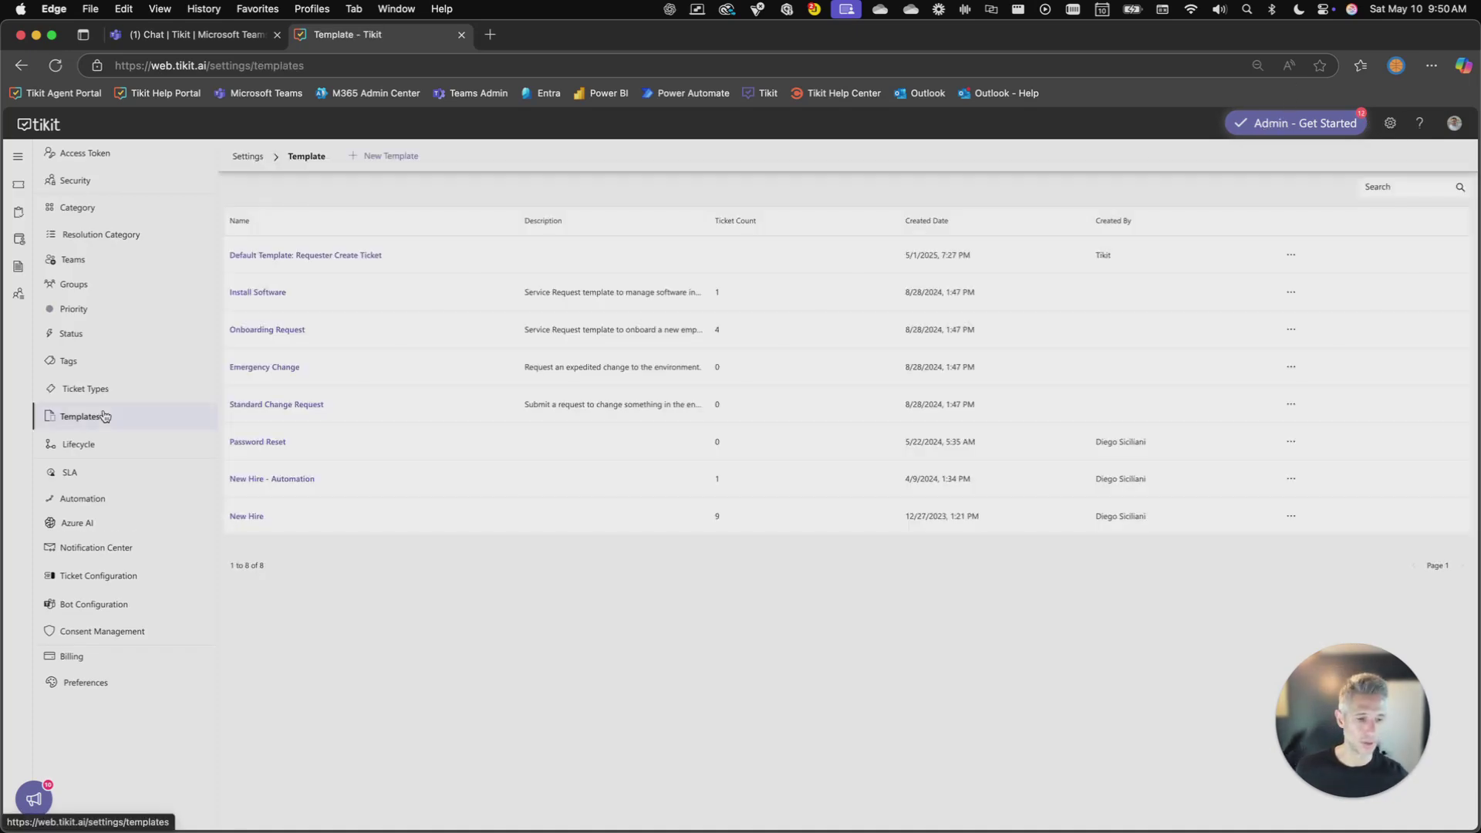
click(270, 329)
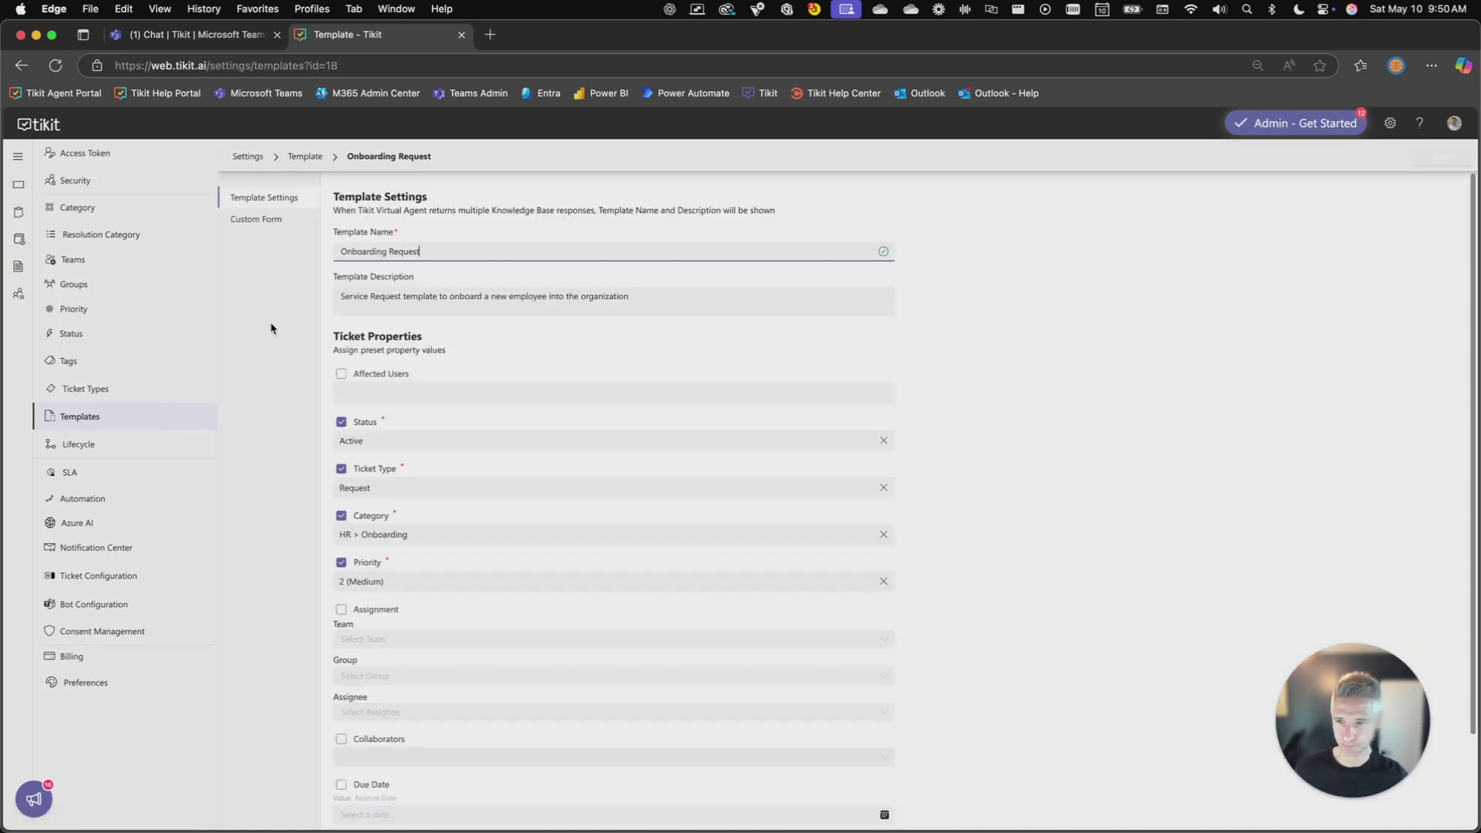
click(267, 223)
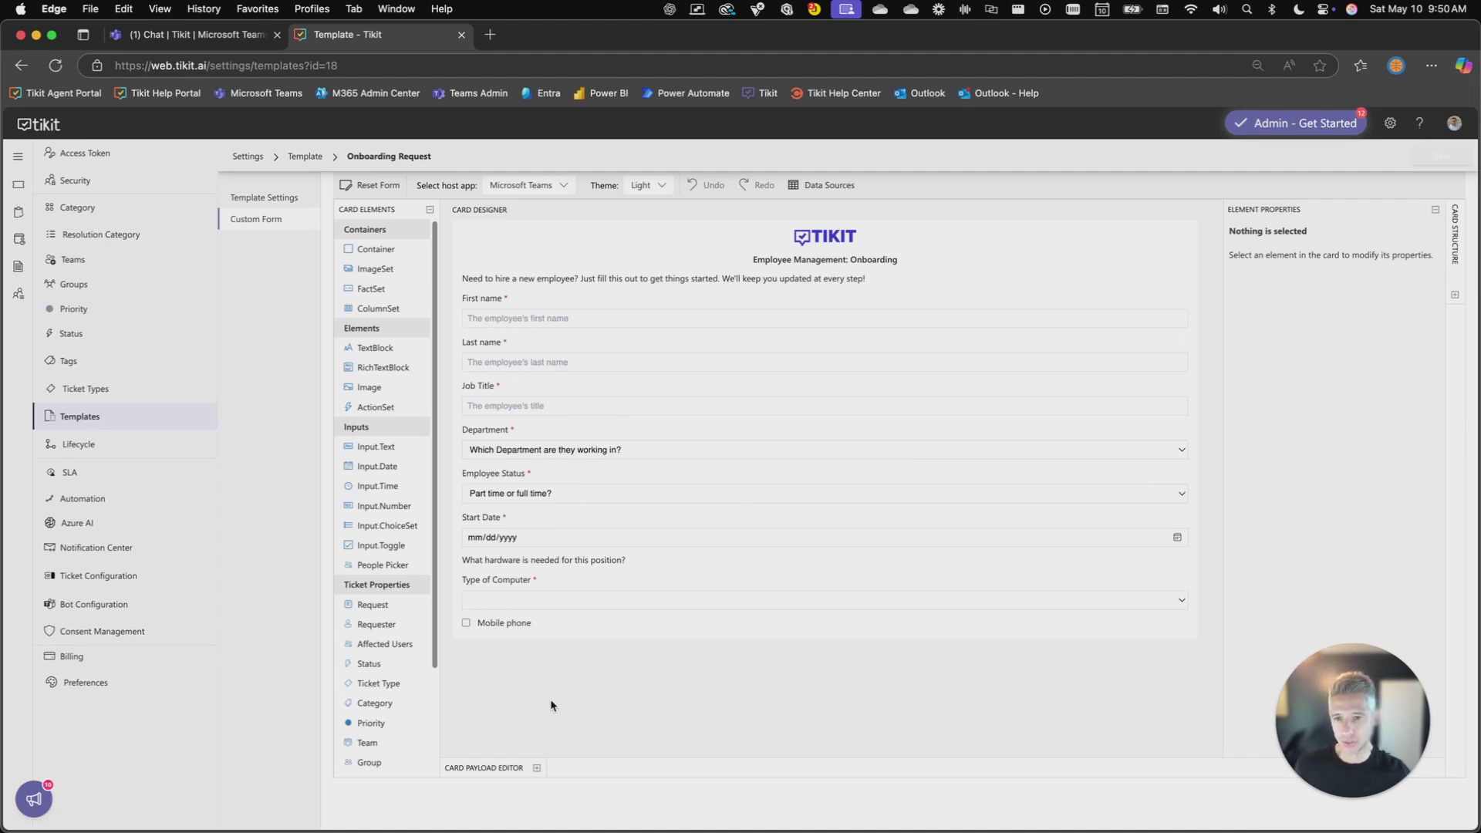
click(520, 323)
click(509, 358)
click(507, 404)
click(504, 446)
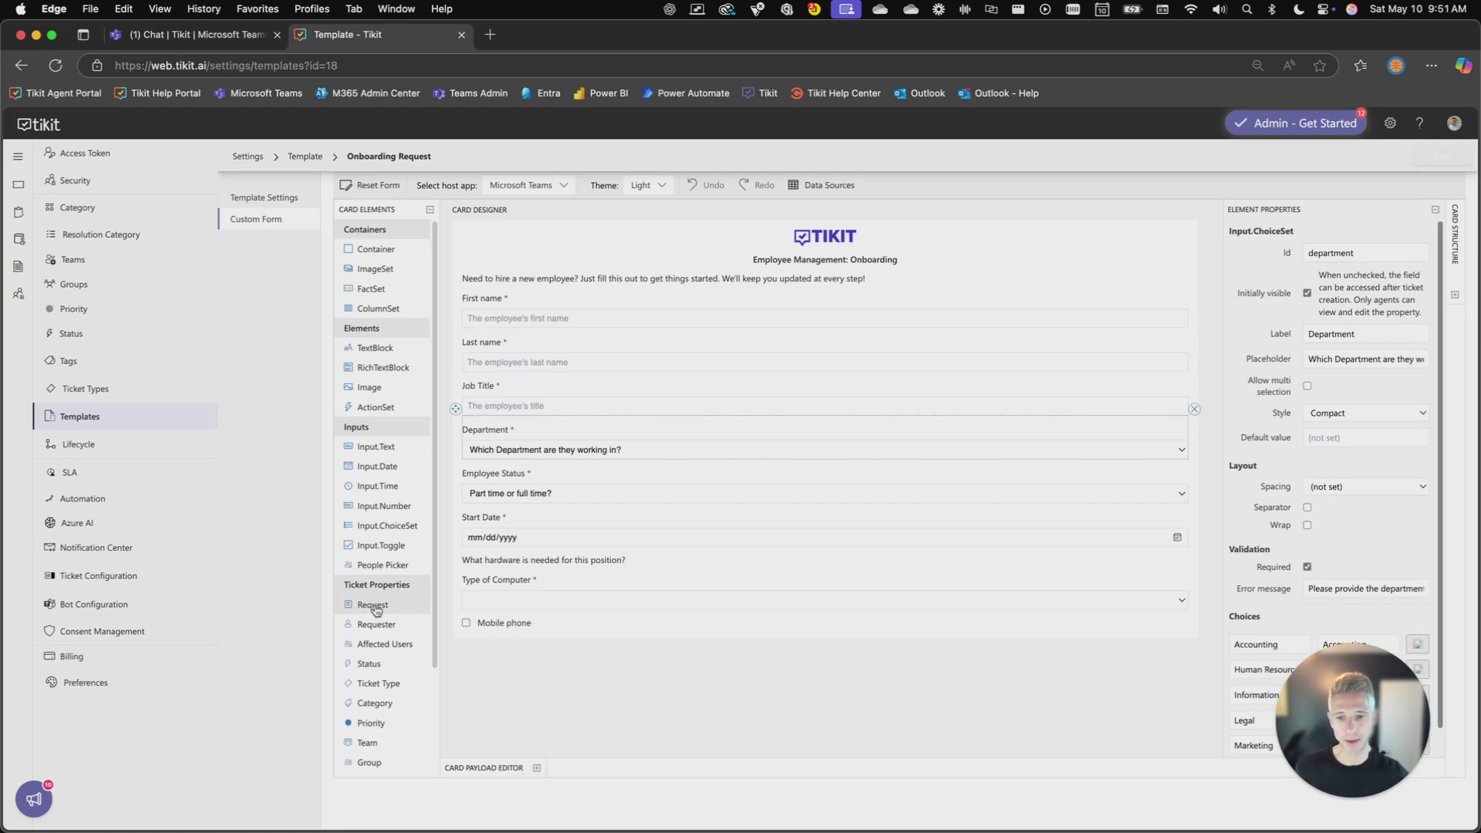
Drop a Request ticket field below Mobile phone and select its {{message}} default value
drag(376, 610, 403, 614)
drag(453, 633, 458, 630)
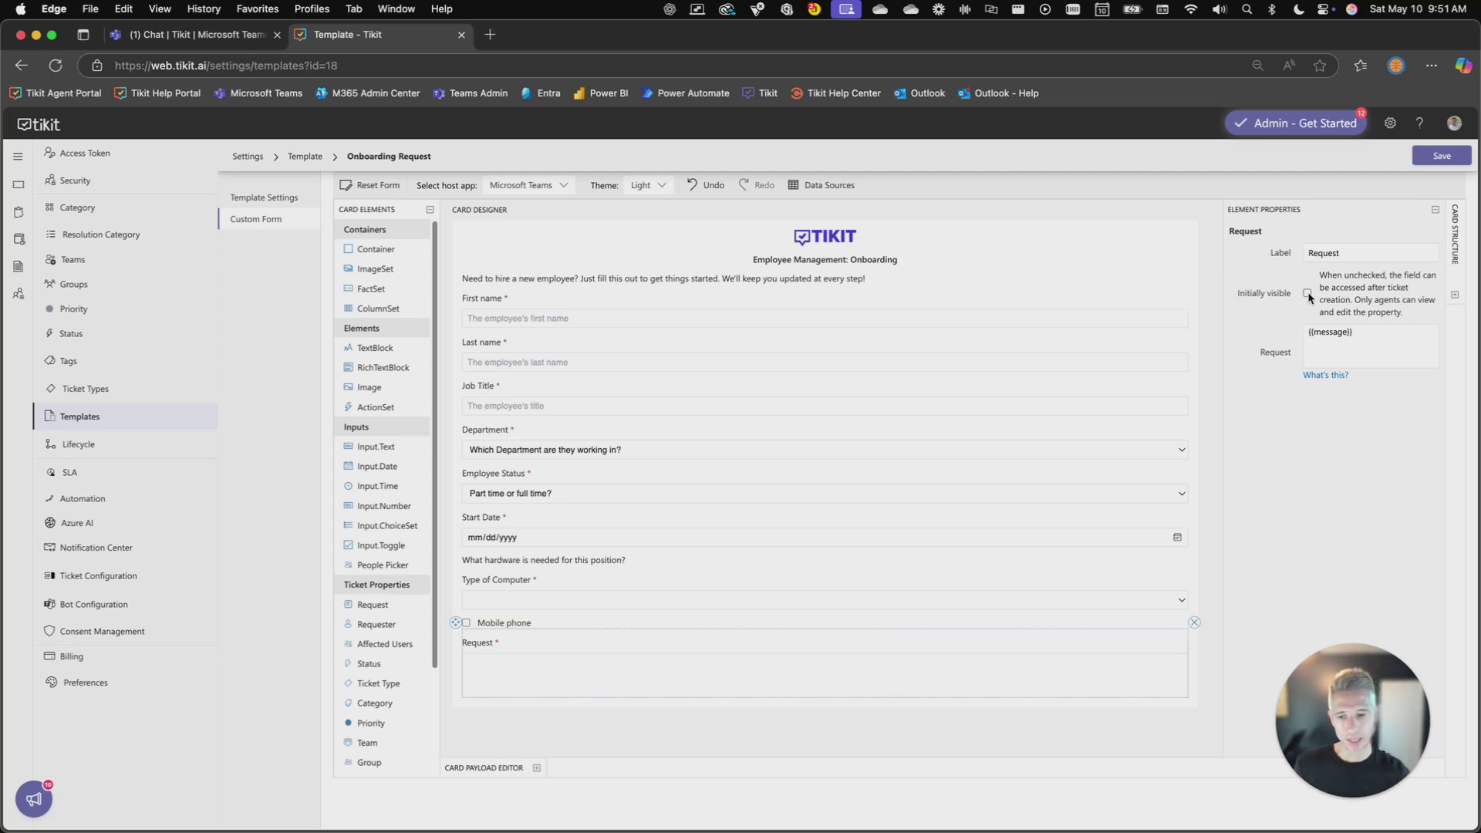
drag(1375, 336, 1285, 334)
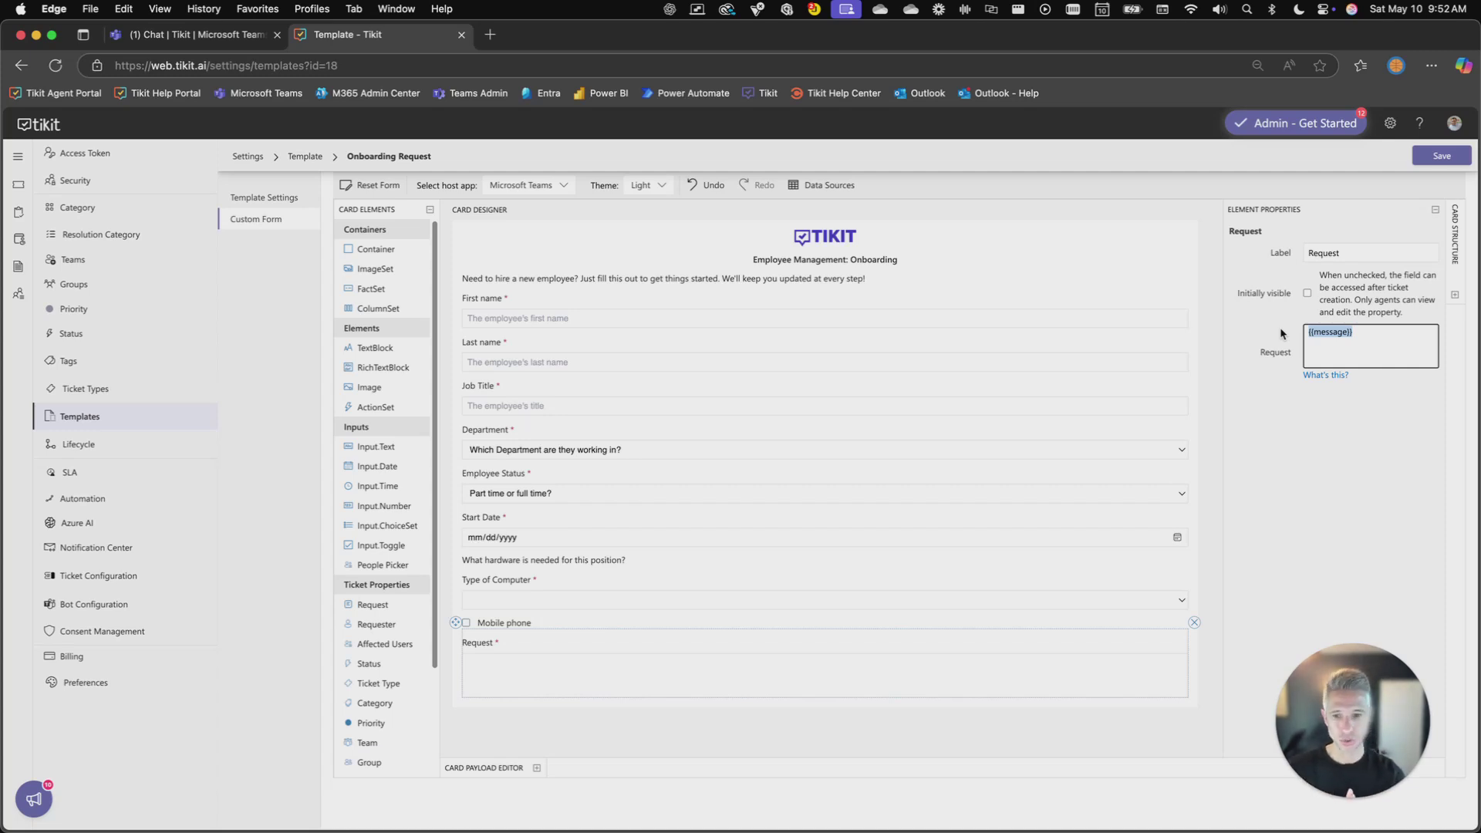
Replace {{message}} with 'New Hire - {{firstName}}', using the First name field's id
key(BackSpace)
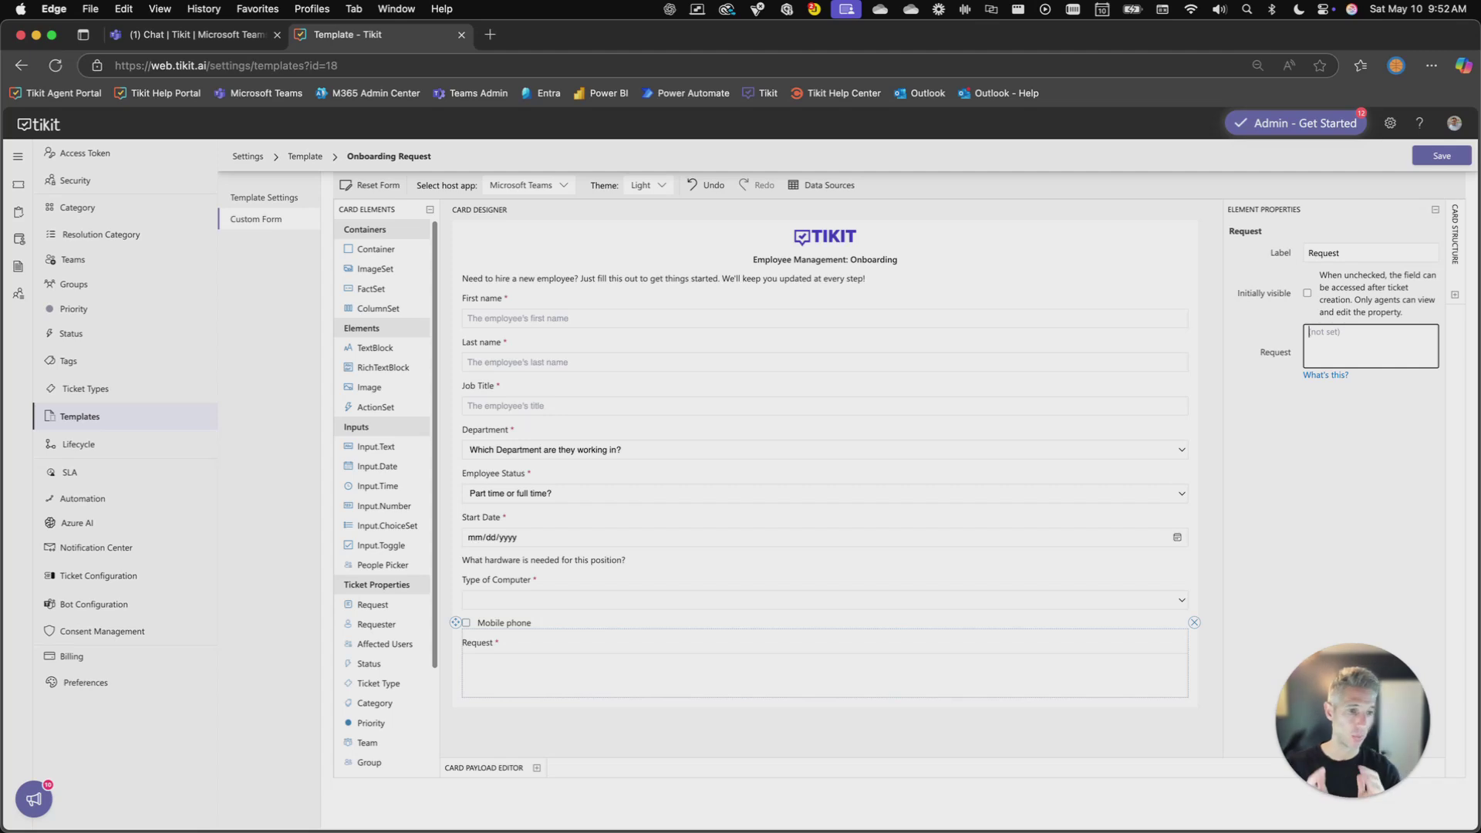
text(New Hire -)
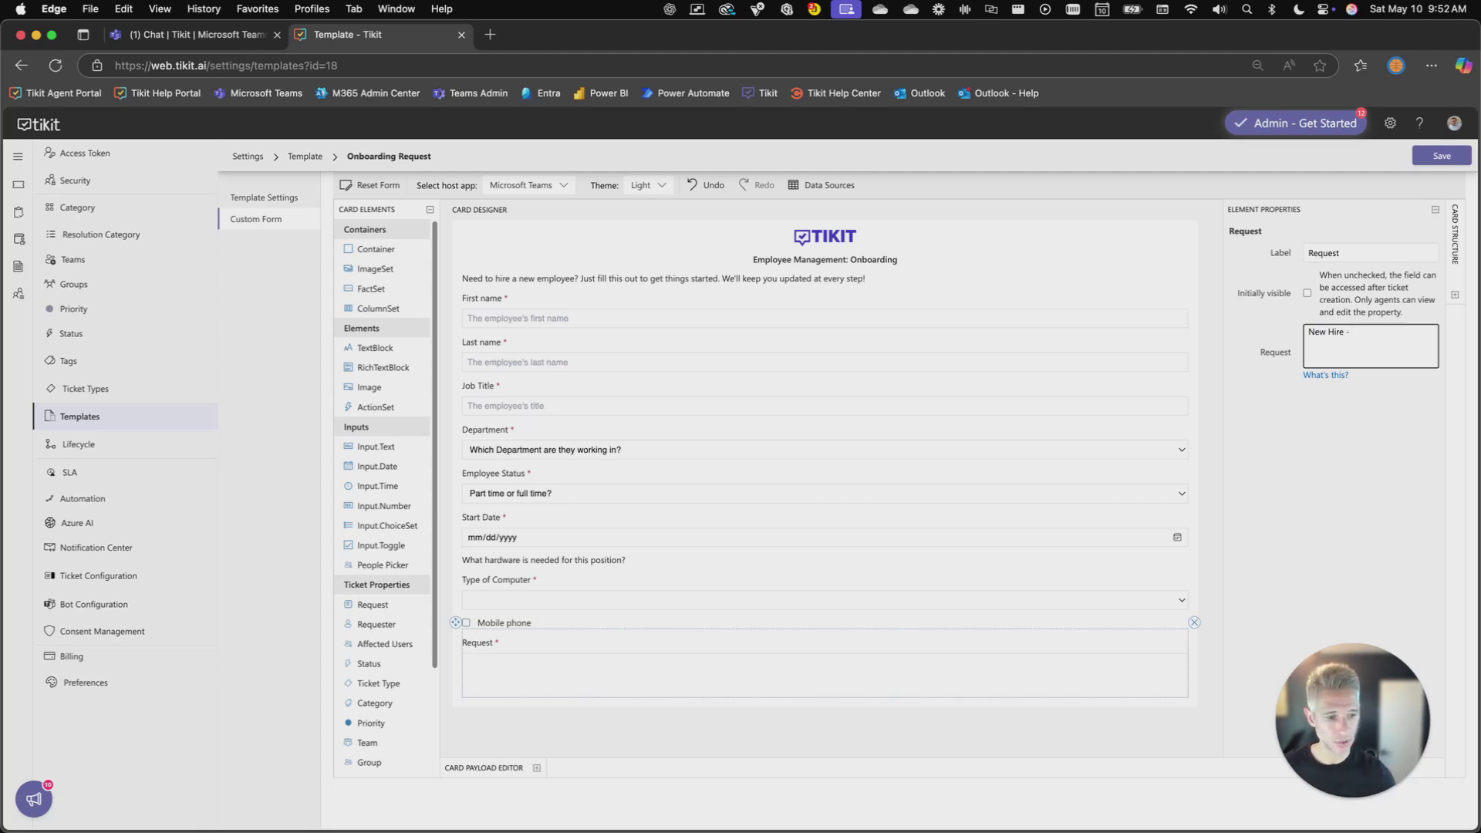
click(484, 320)
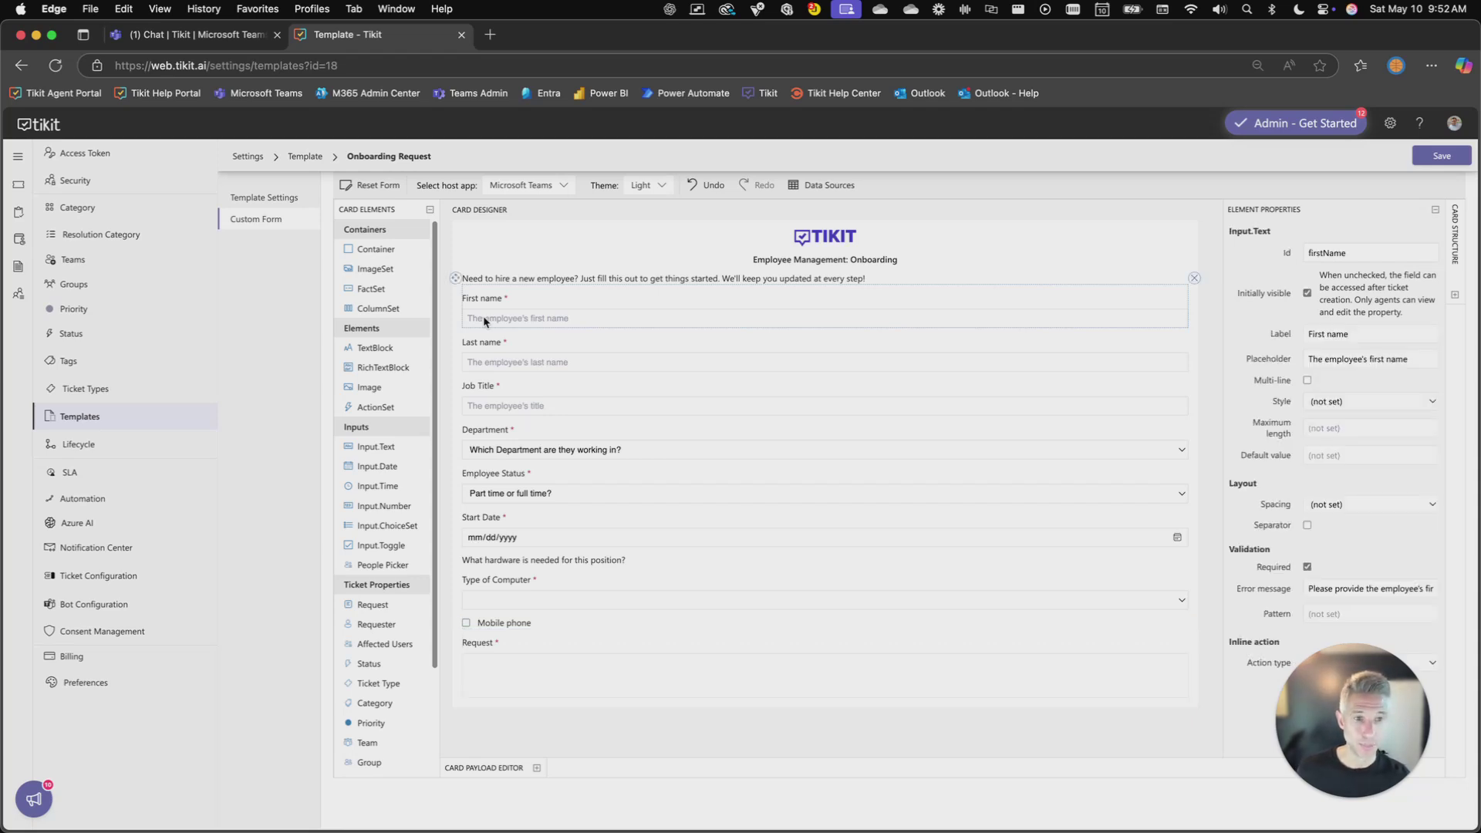
drag(1386, 256, 1285, 257)
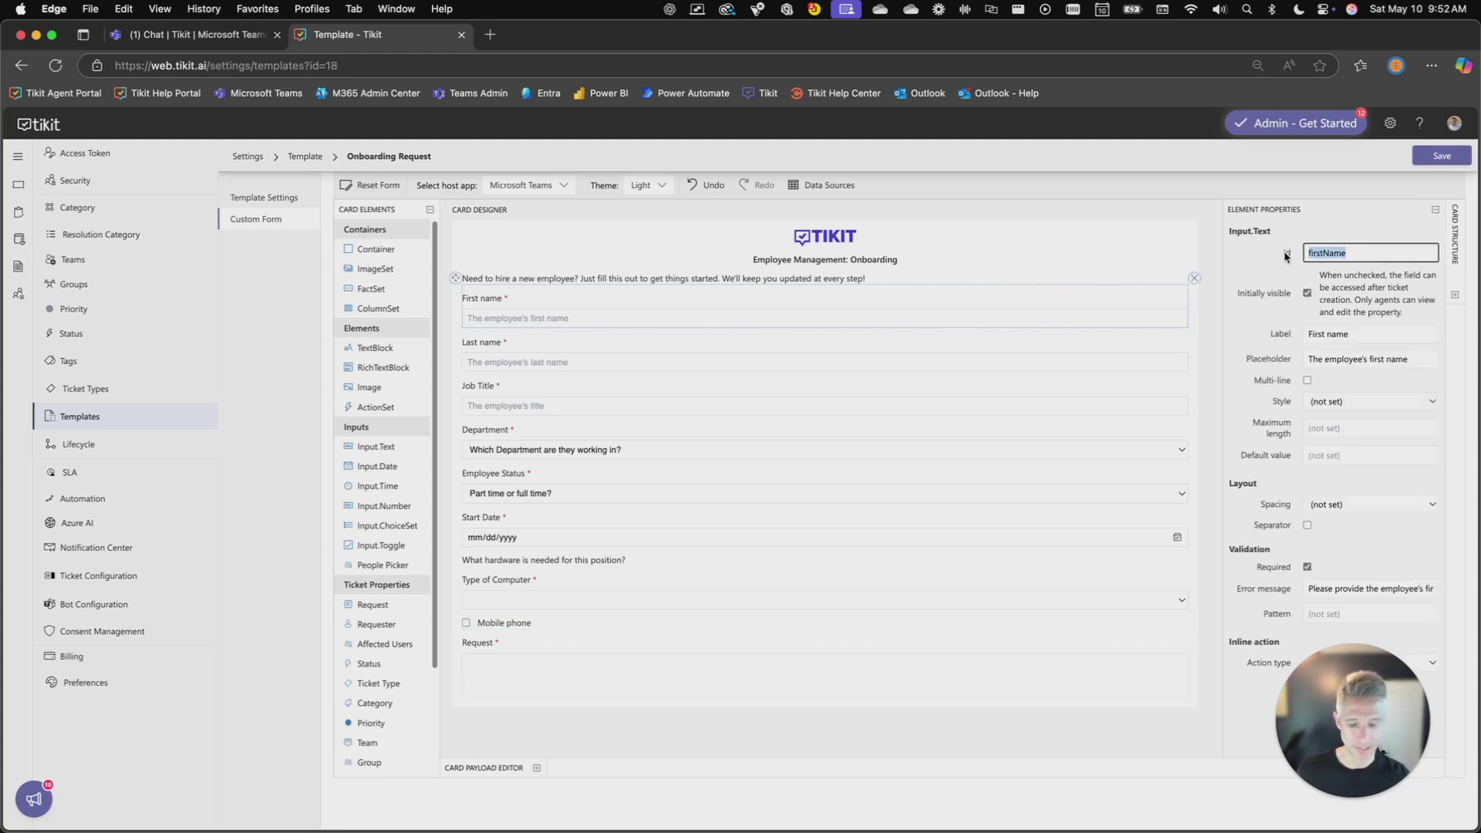
click(665, 662)
click(1365, 337)
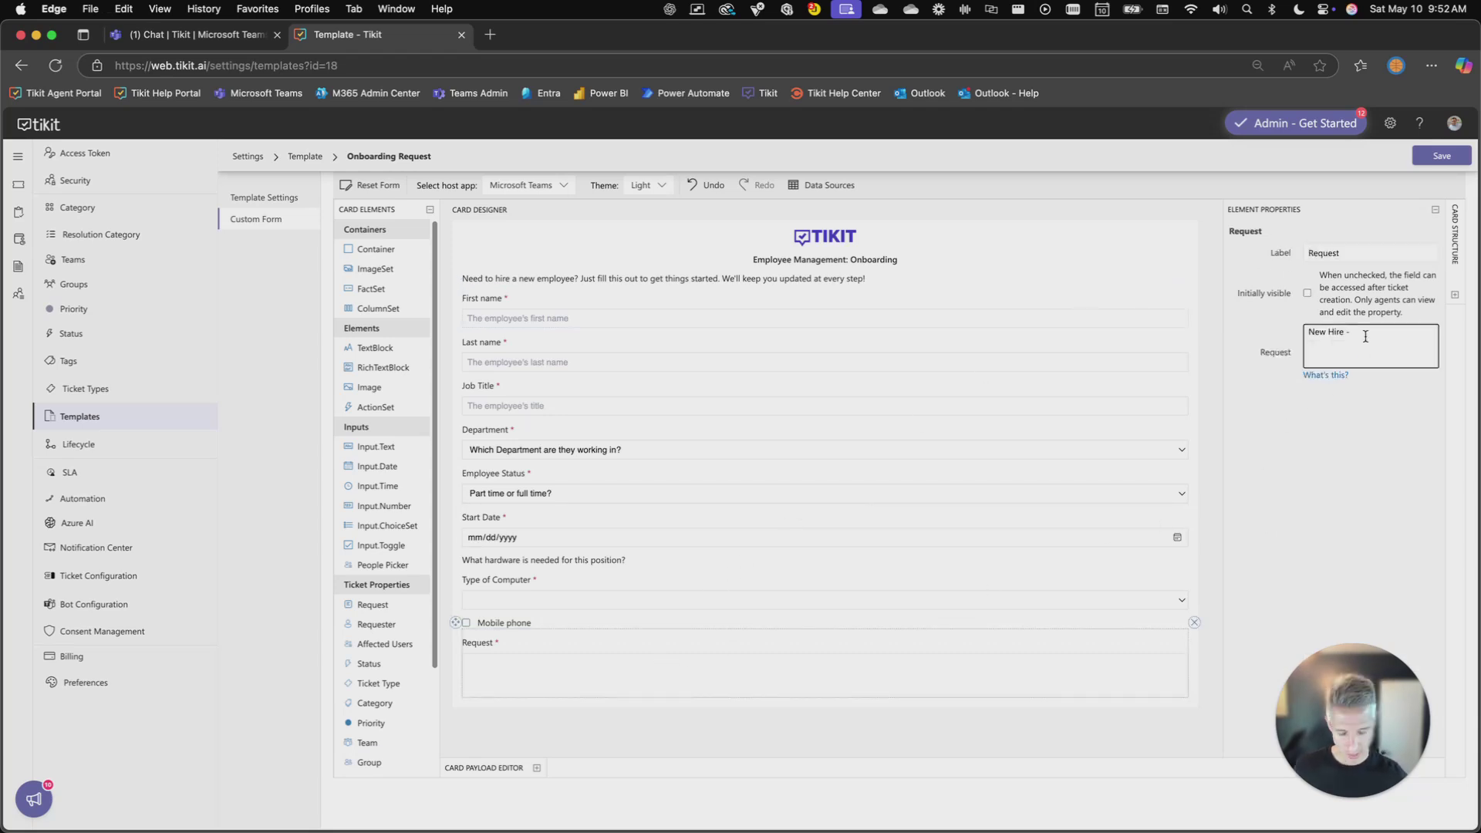
text({{firstName}})
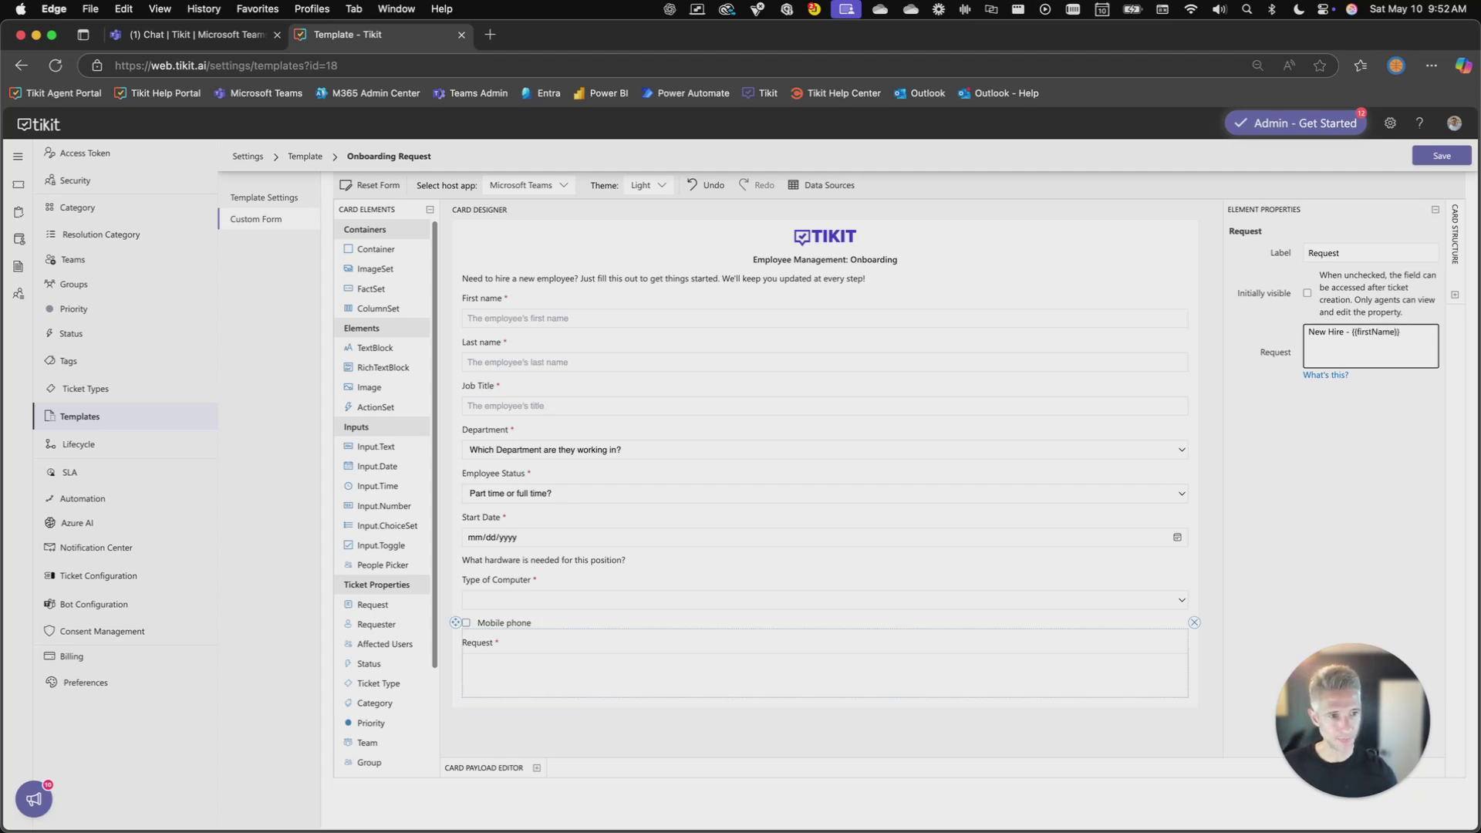
Append '{{lastName}} -' and the {{department}} placeholder, taken from the Last name and Department ids
click(853, 350)
click(1359, 252)
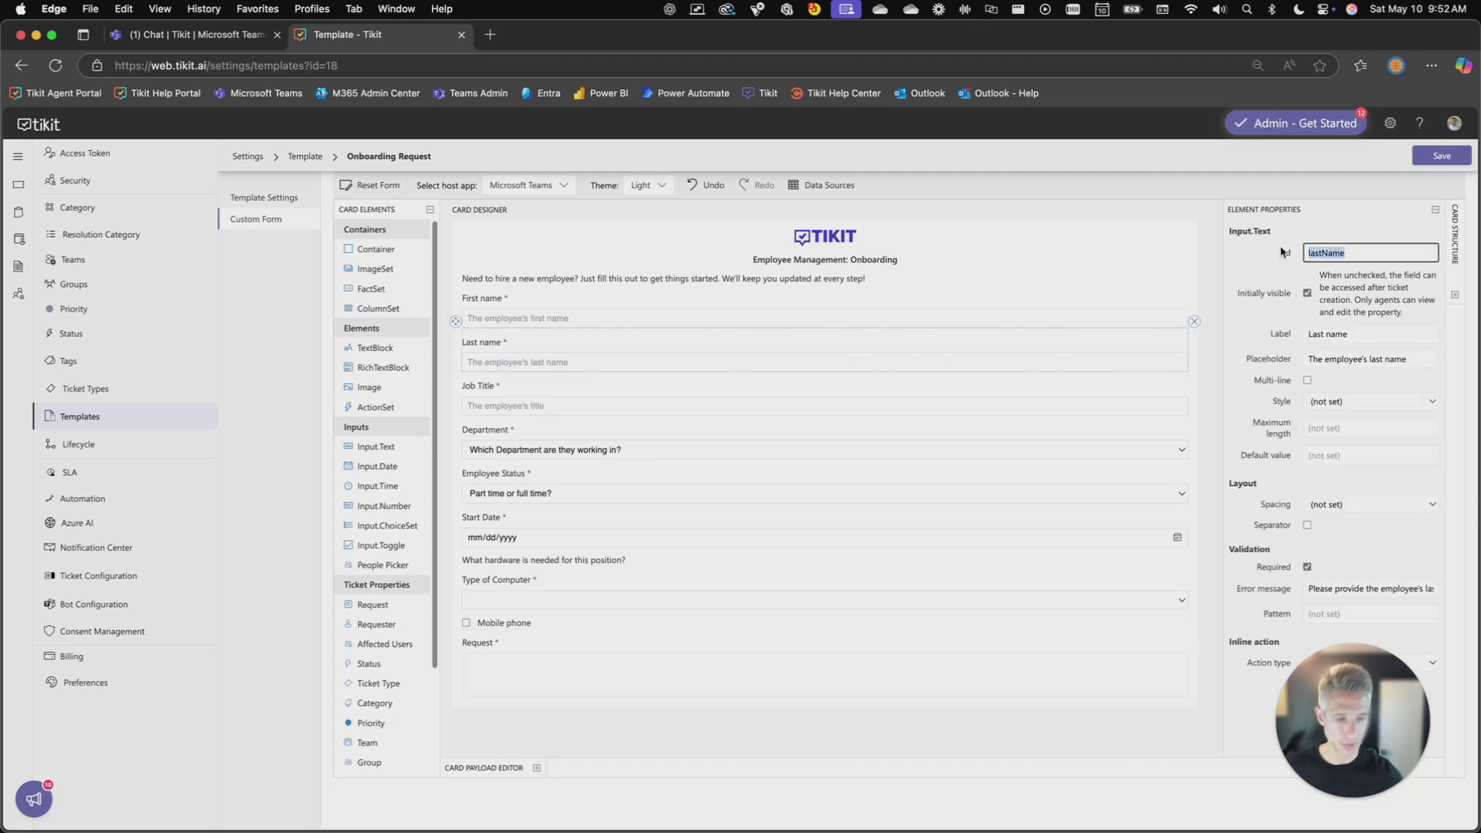
click(623, 662)
click(1405, 332)
text({{firstName)
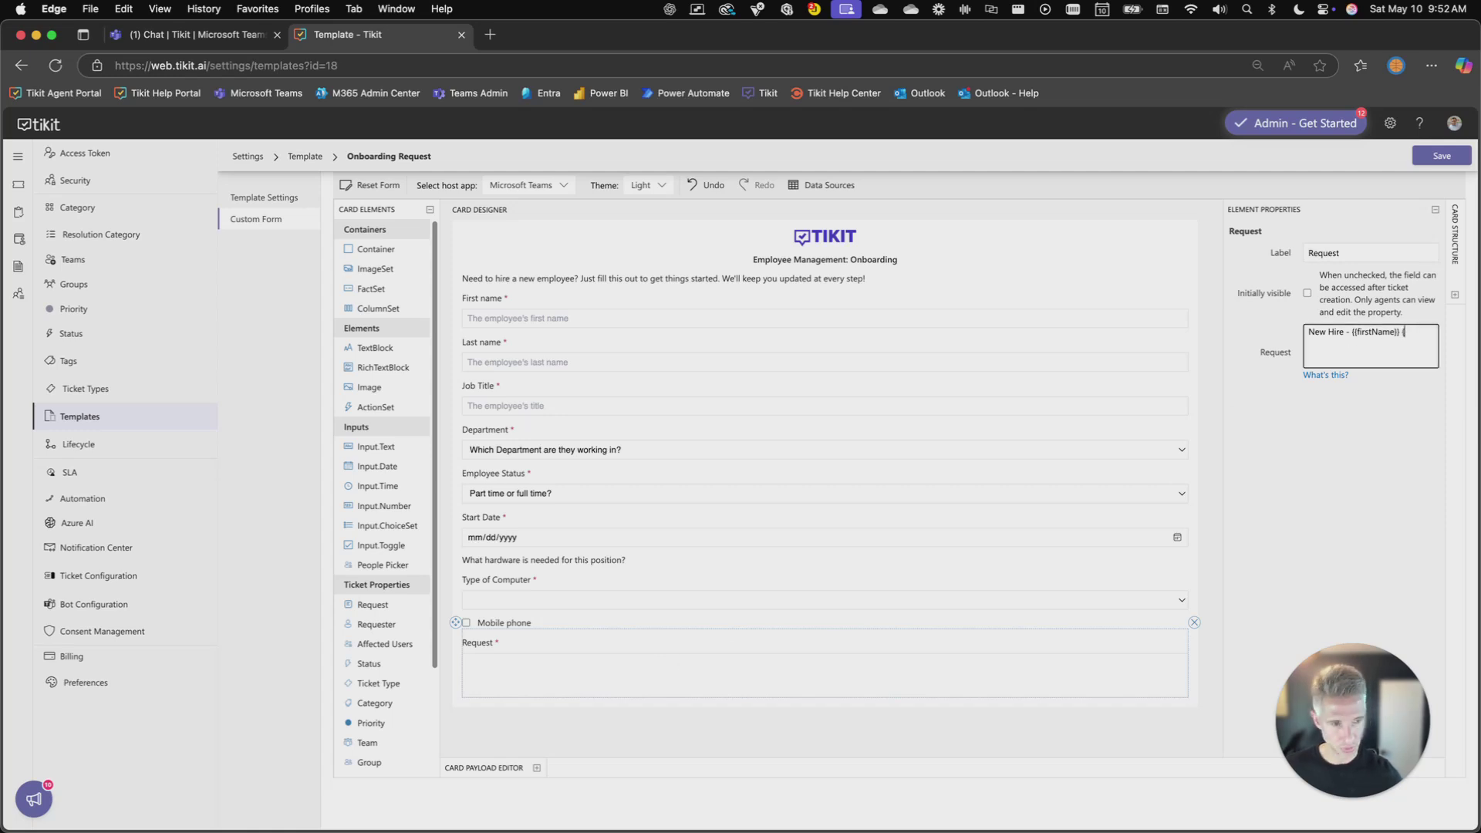
text({lastName)
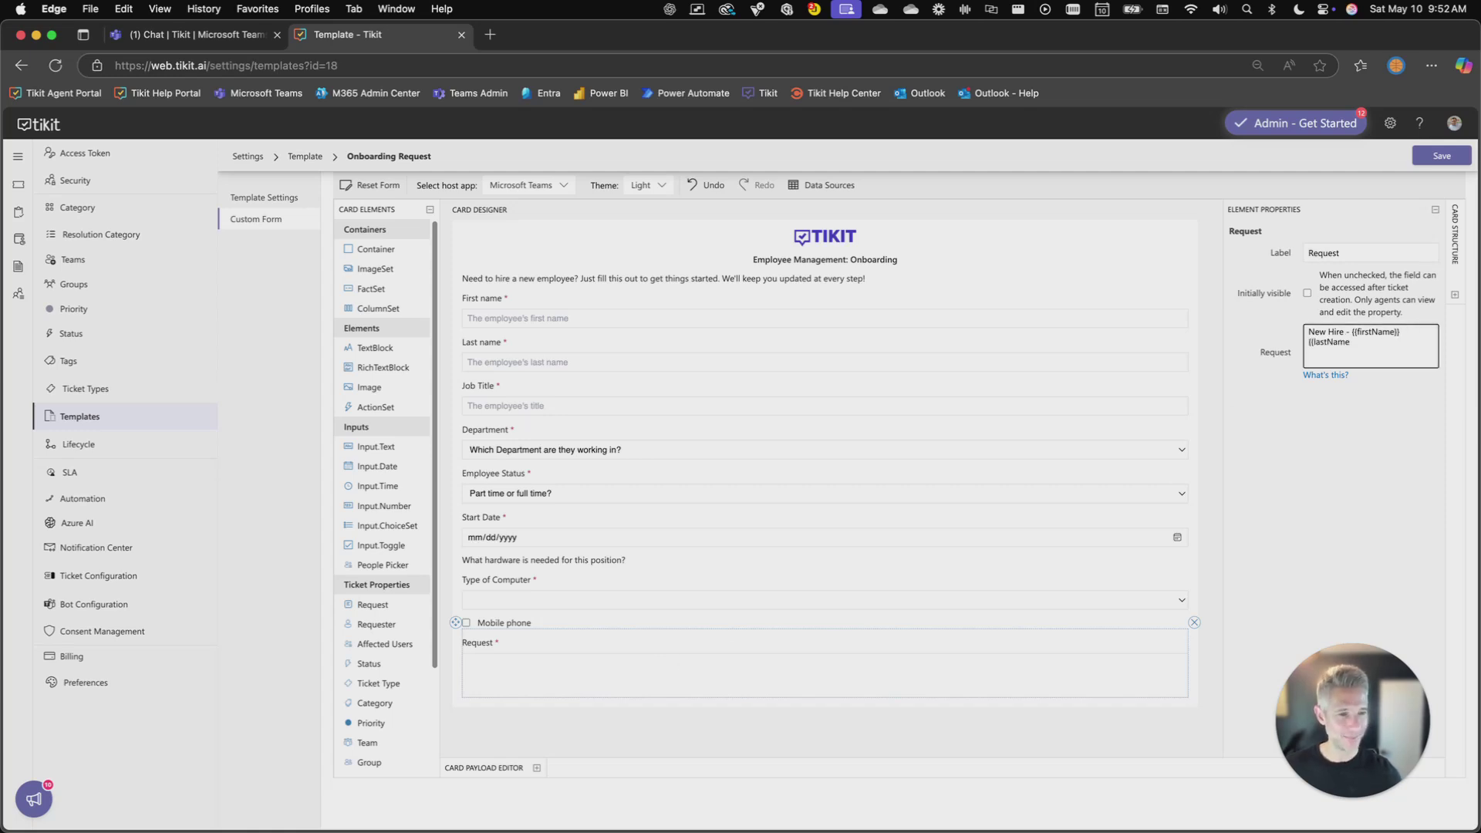
text(}} -)
click(617, 433)
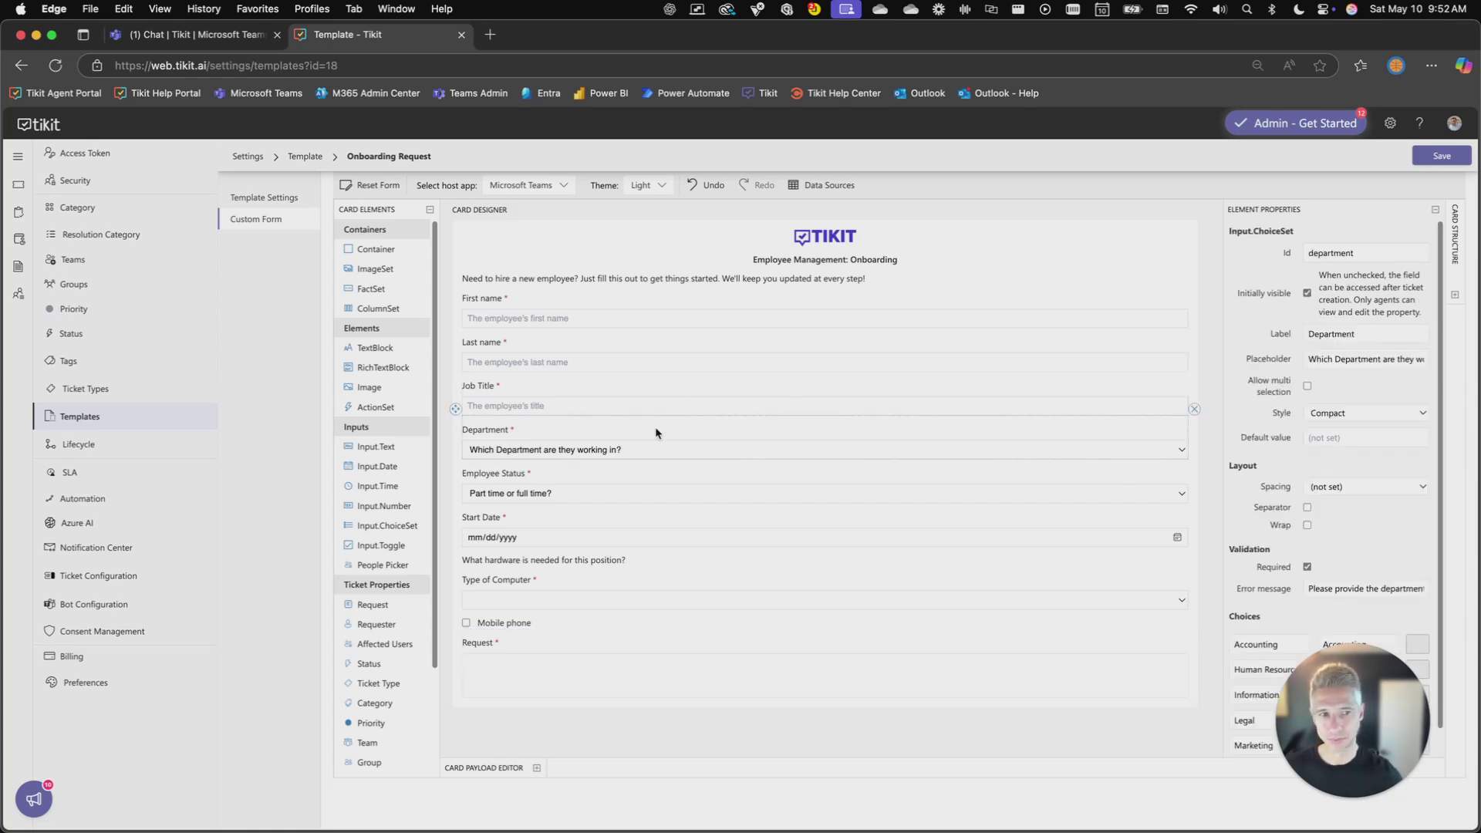
double_click(1336, 253)
key(ctrl+c)
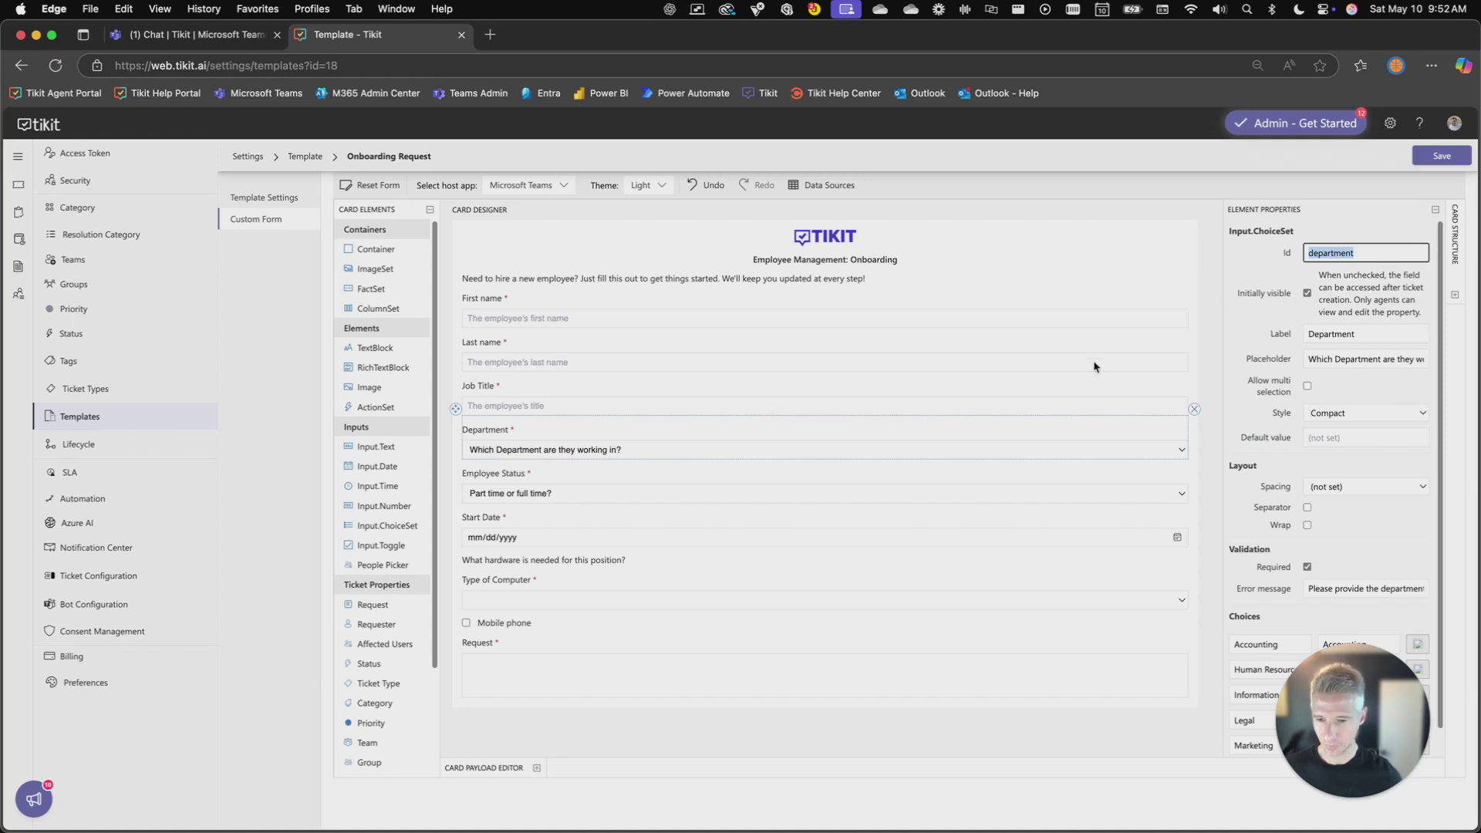
click(553, 676)
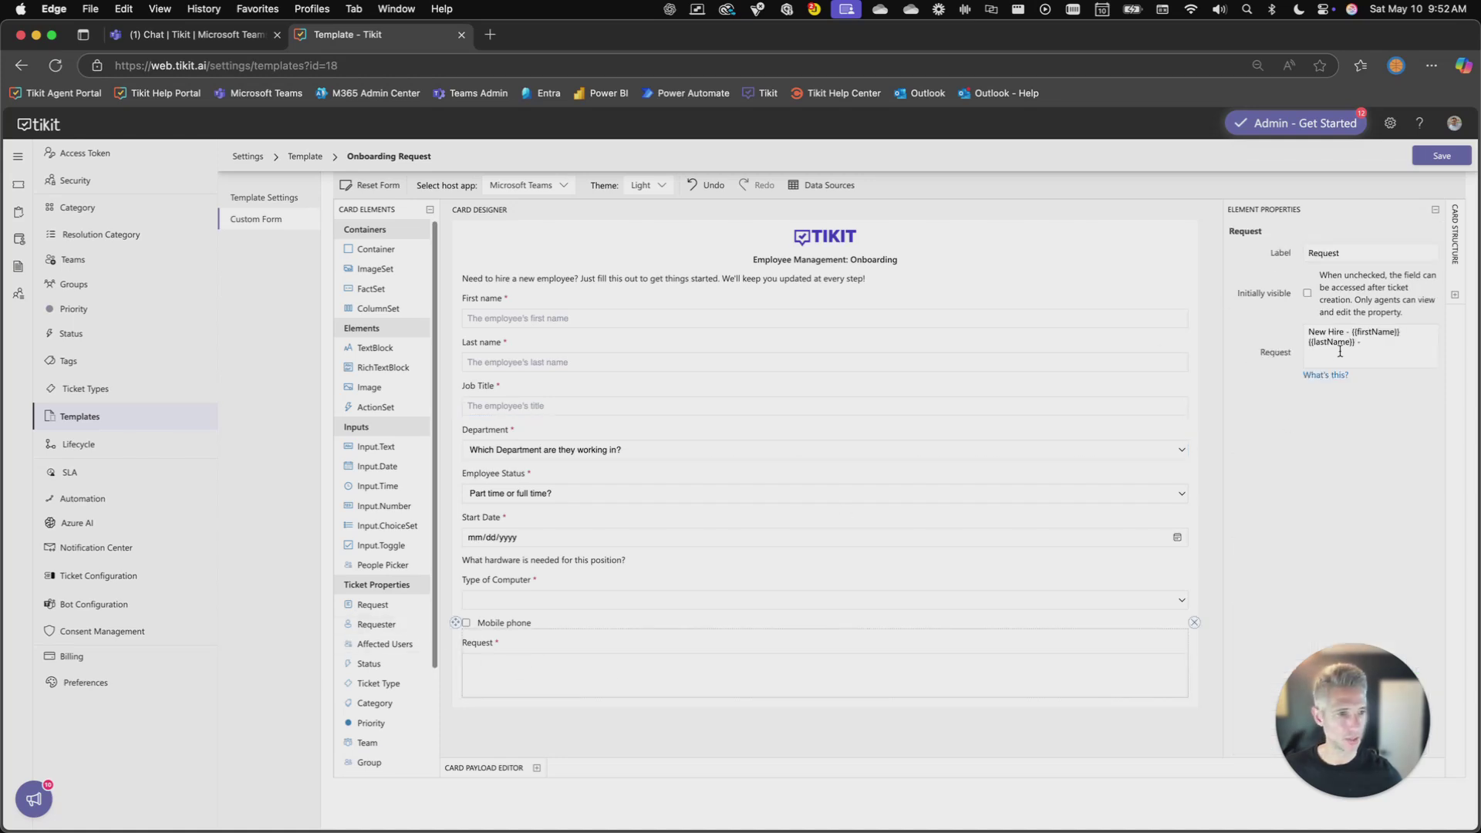
click(1364, 343)
key(ctrl+v)
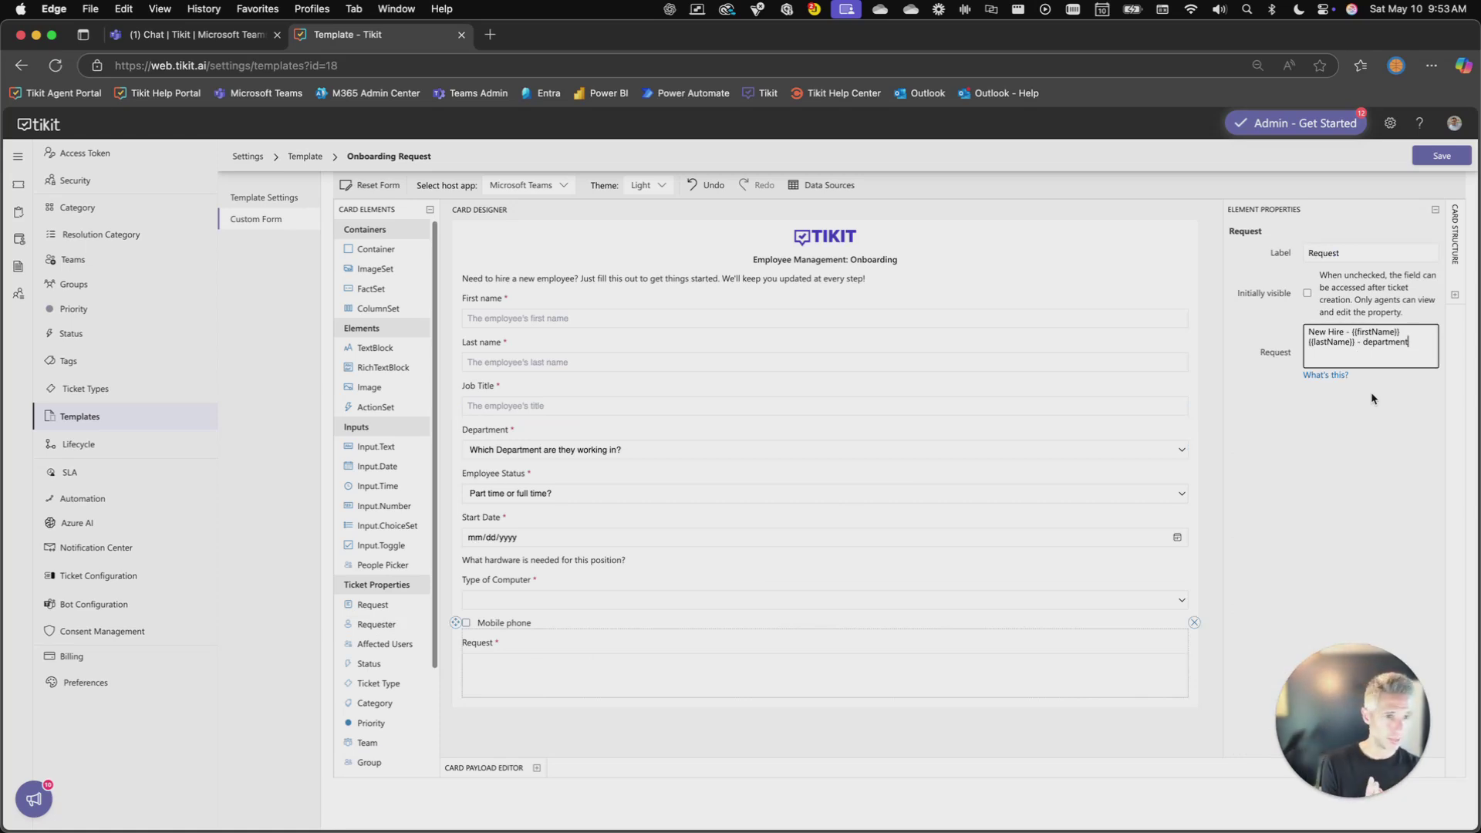
text(}} )
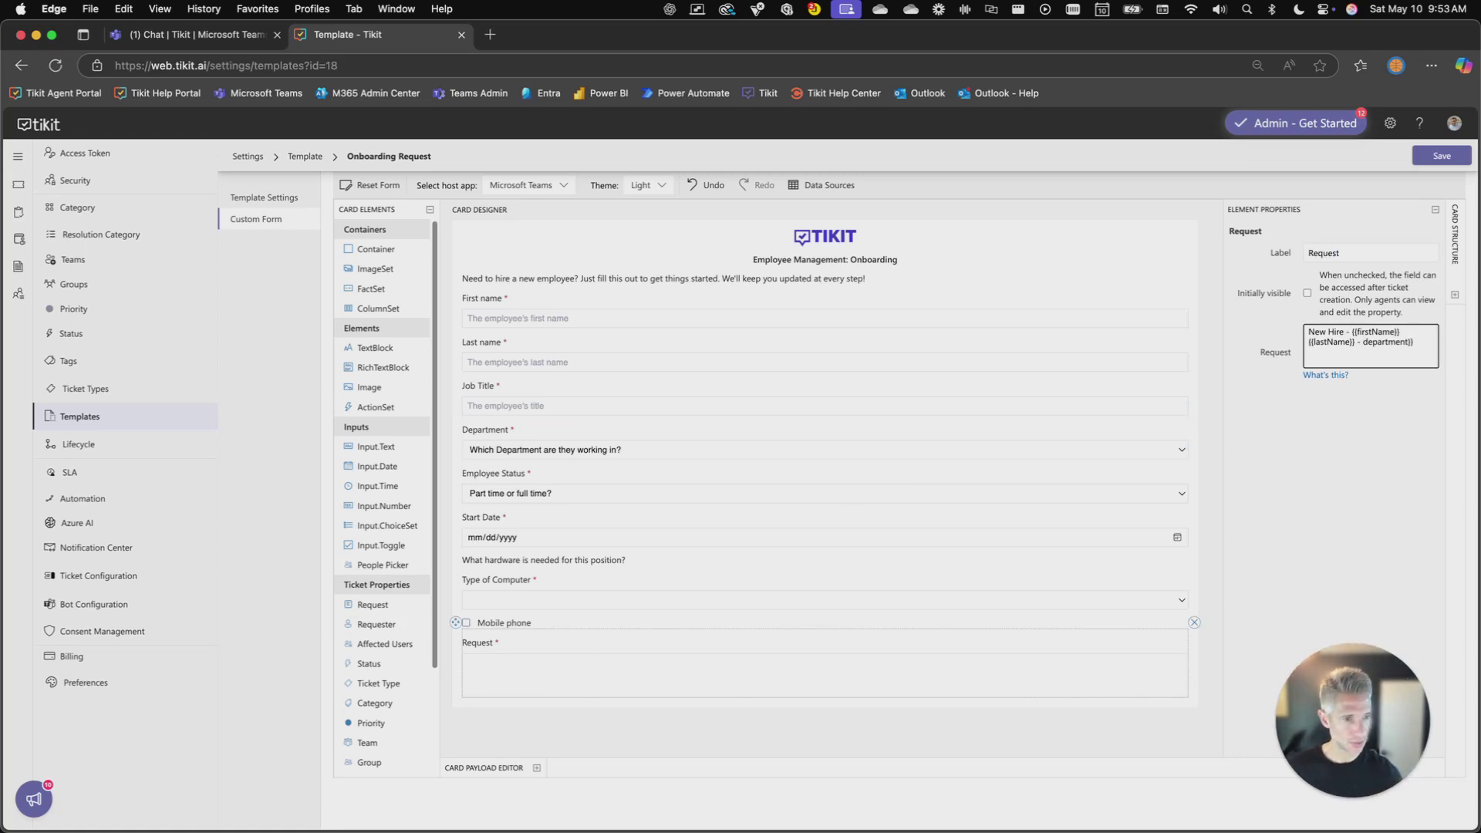
text({{)
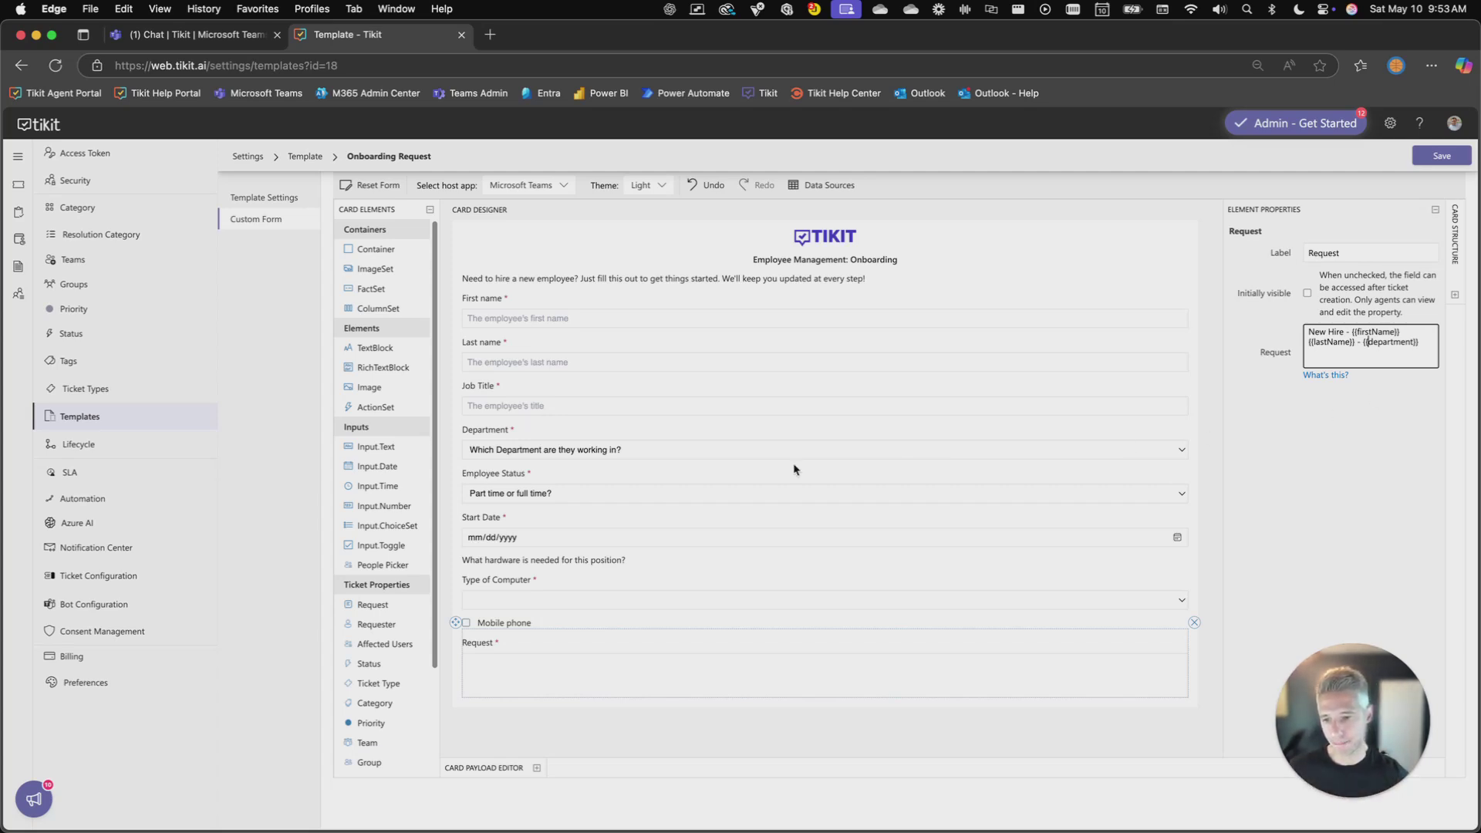
Place a Category ticket field under Type of Computer on the Onboarding card
scroll(381, 679, down, 1)
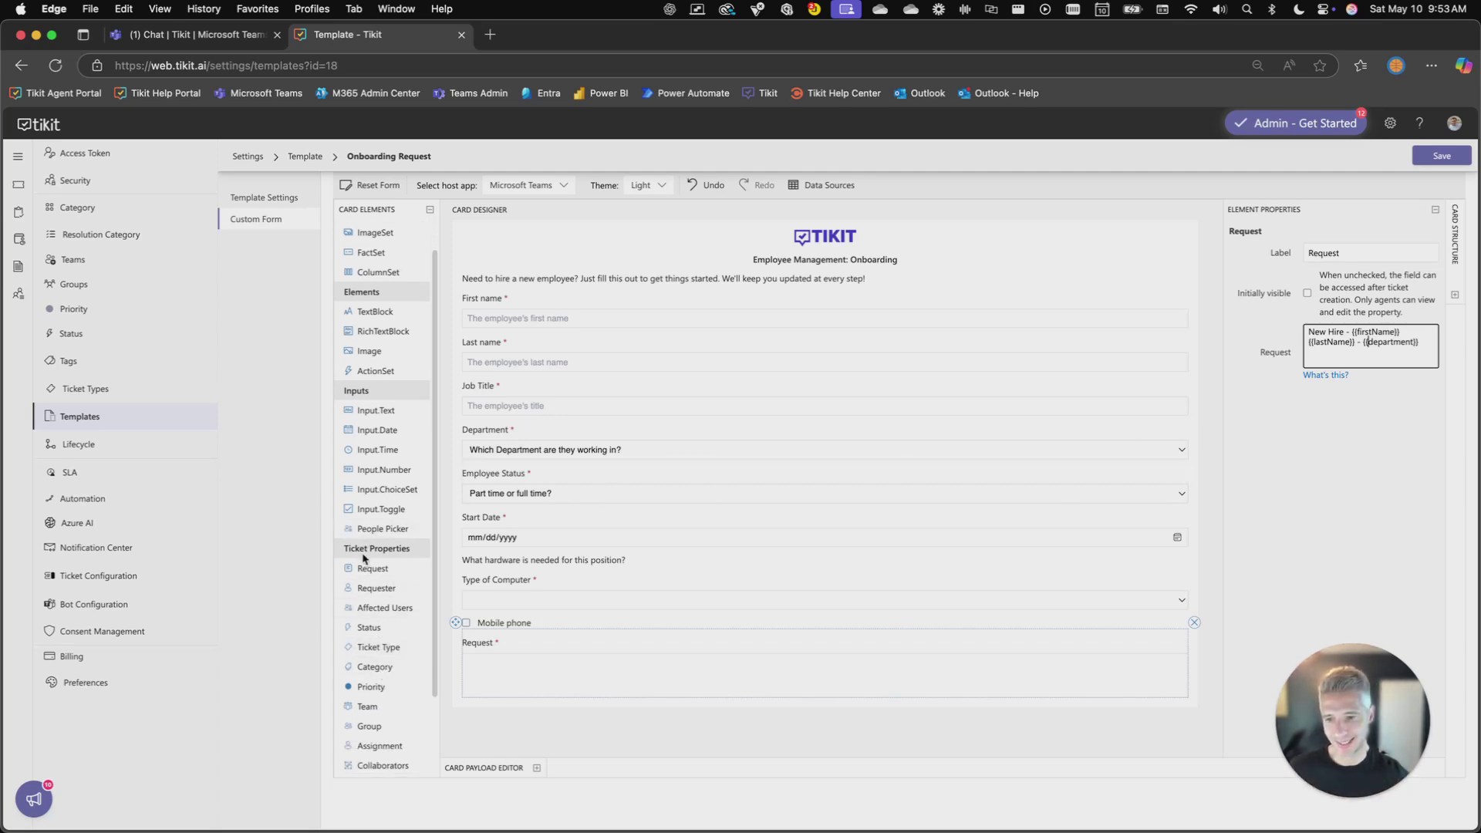
scroll(389, 666, down, 1)
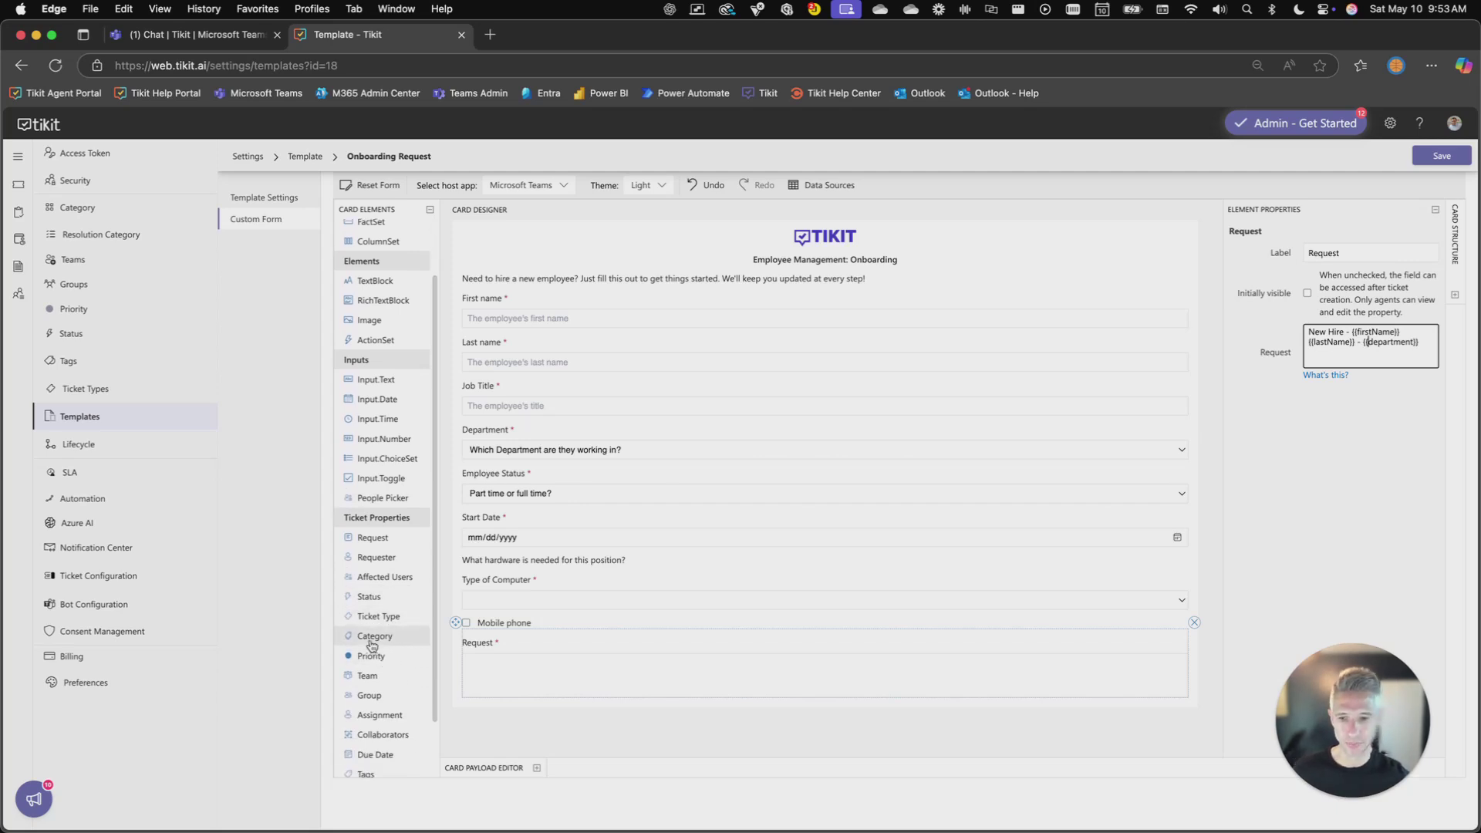
drag(371, 638, 478, 594)
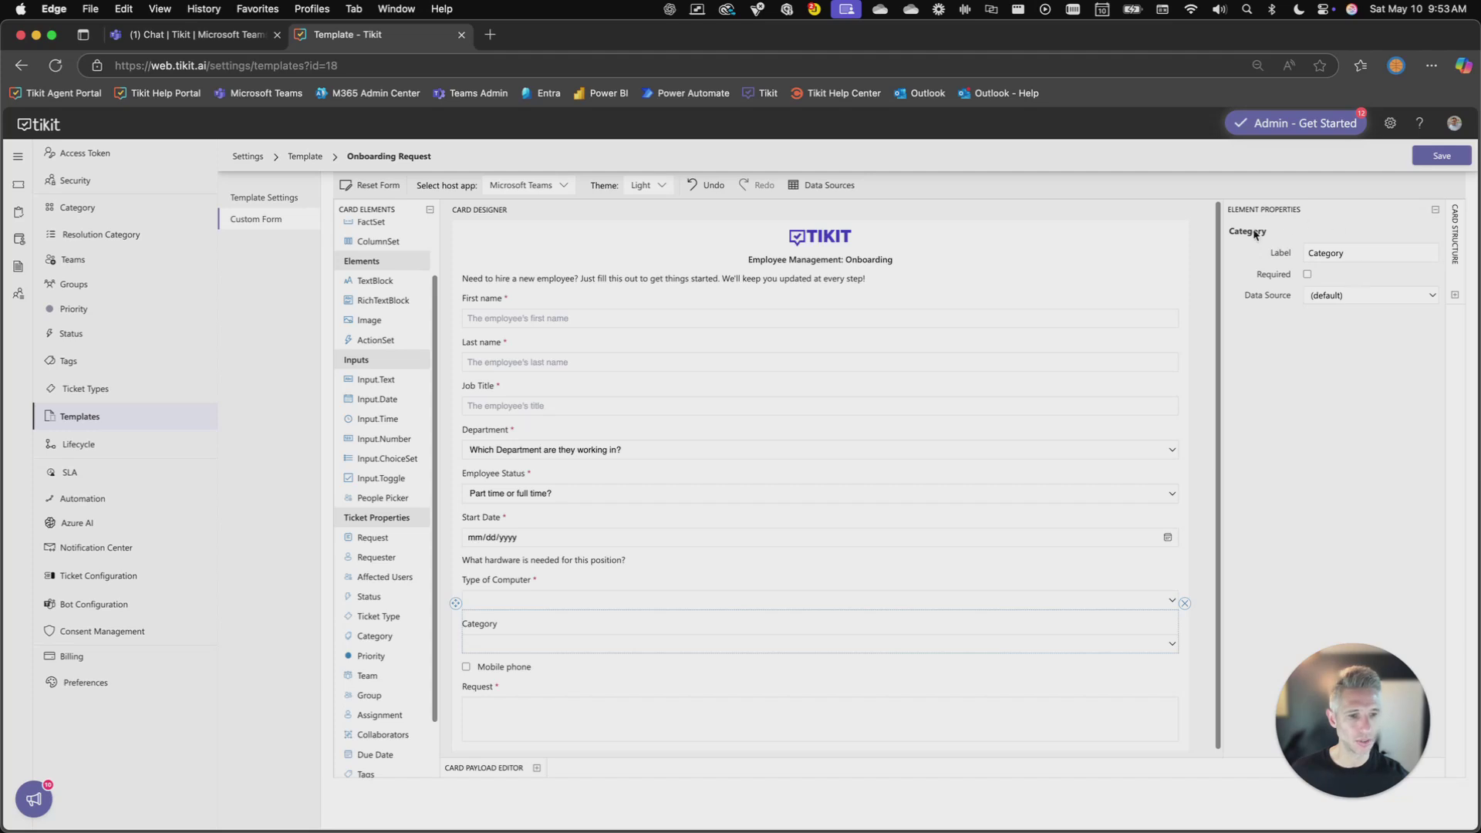
click(537, 768)
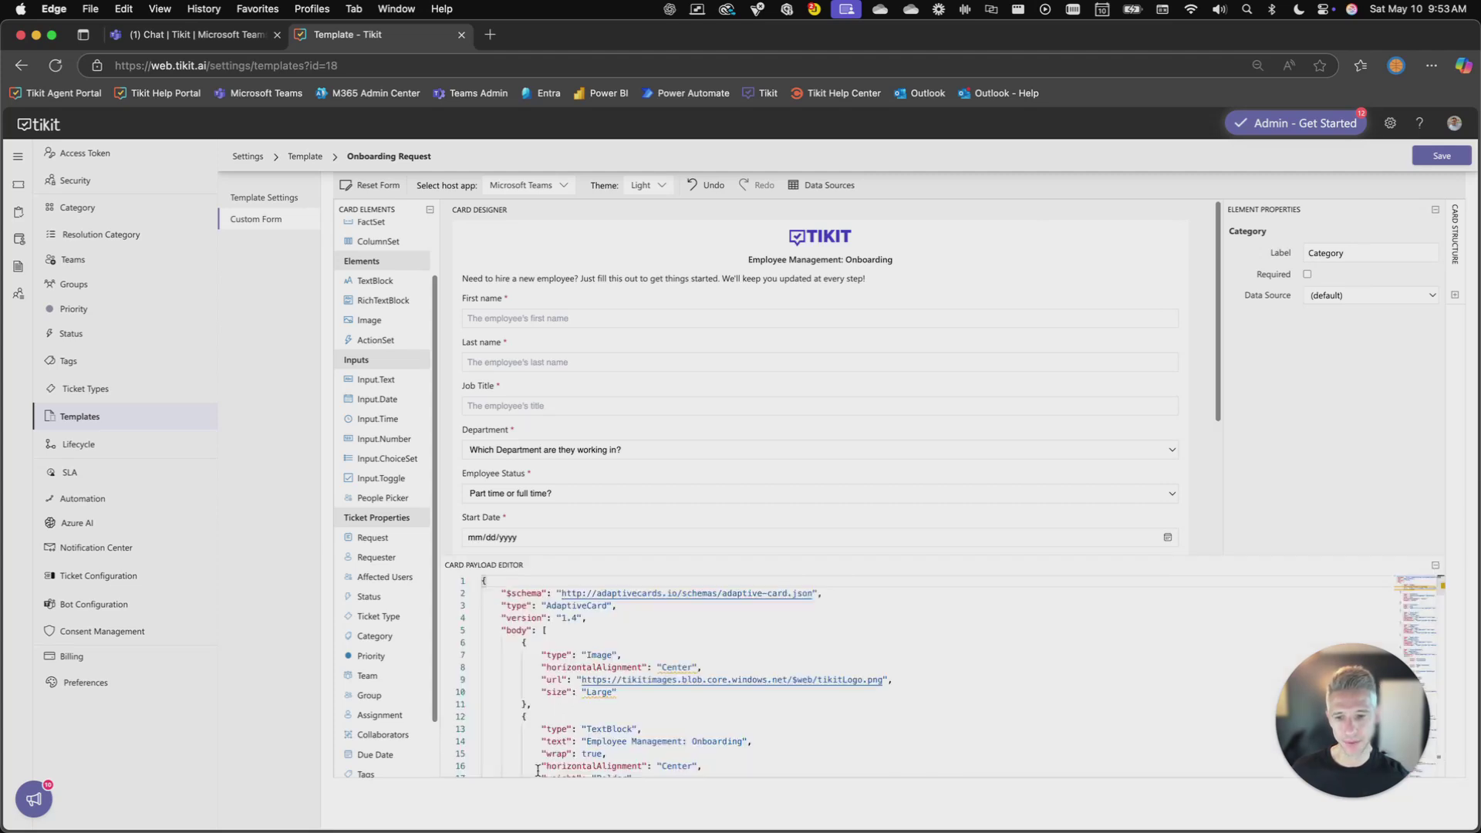
double_click(512, 630)
scroll(551, 653, down, 1)
scroll(552, 653, down, 5)
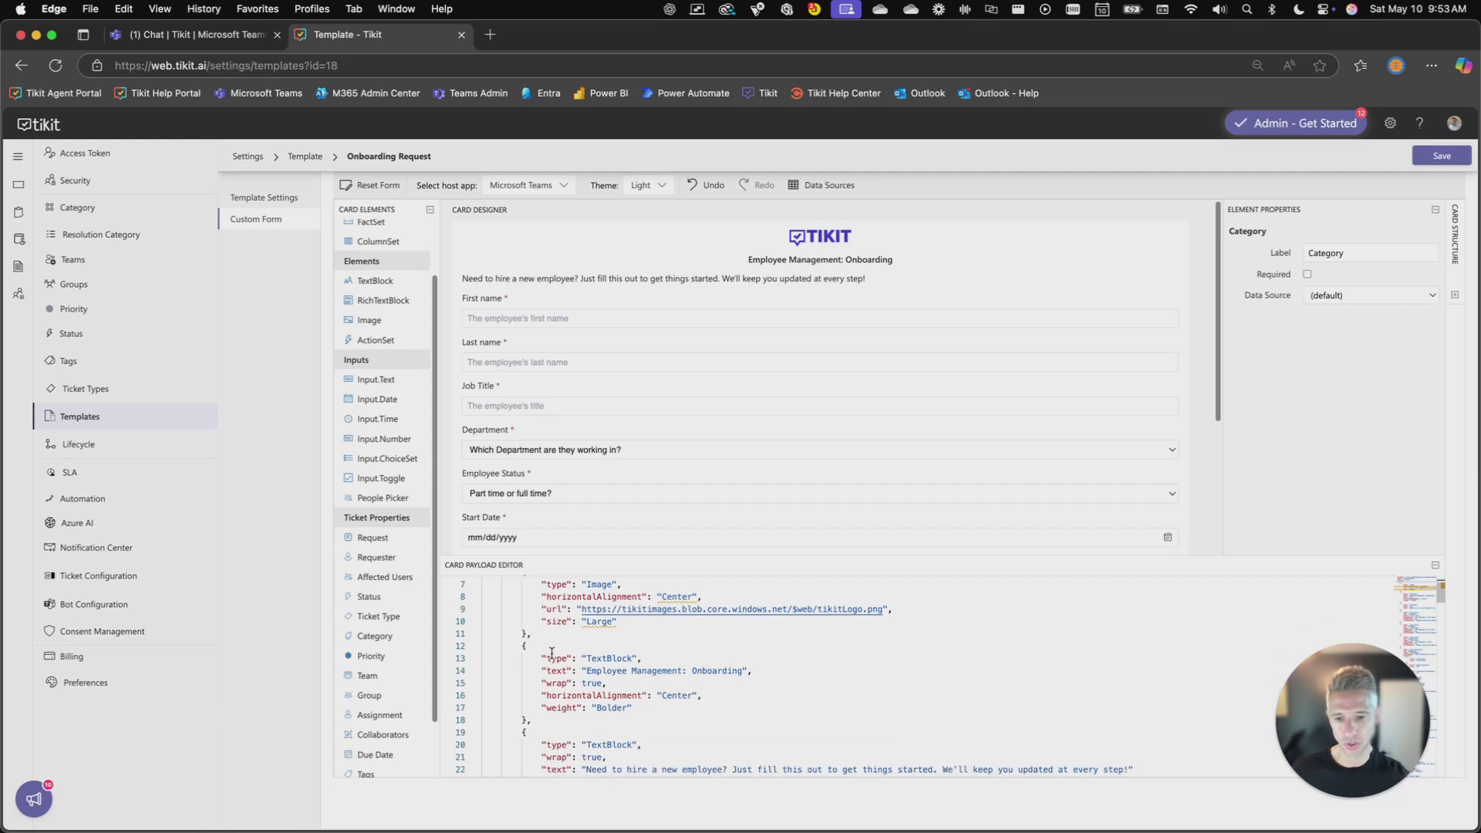
scroll(551, 654, down, 15)
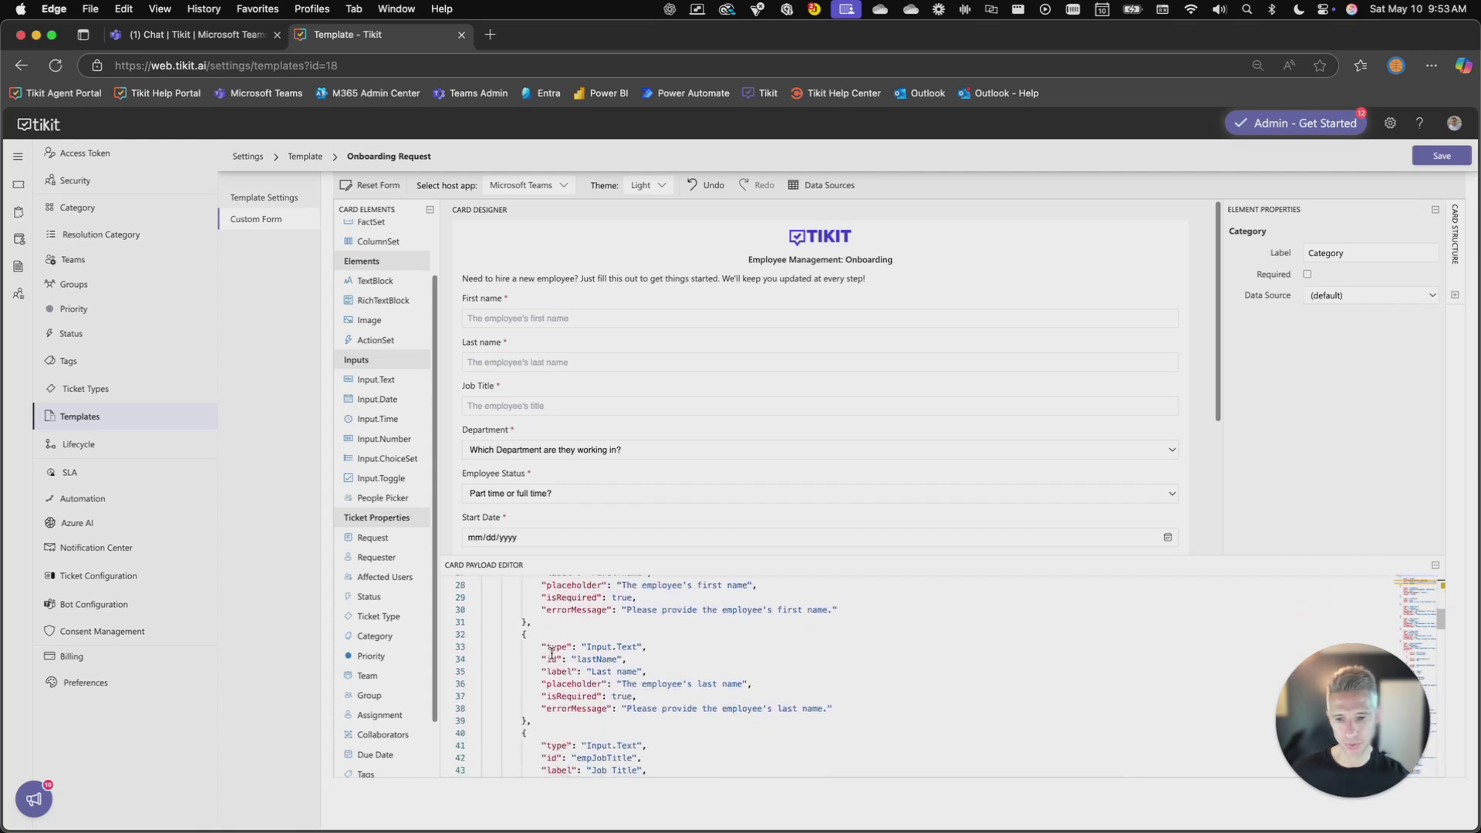
scroll(552, 653, down, 7)
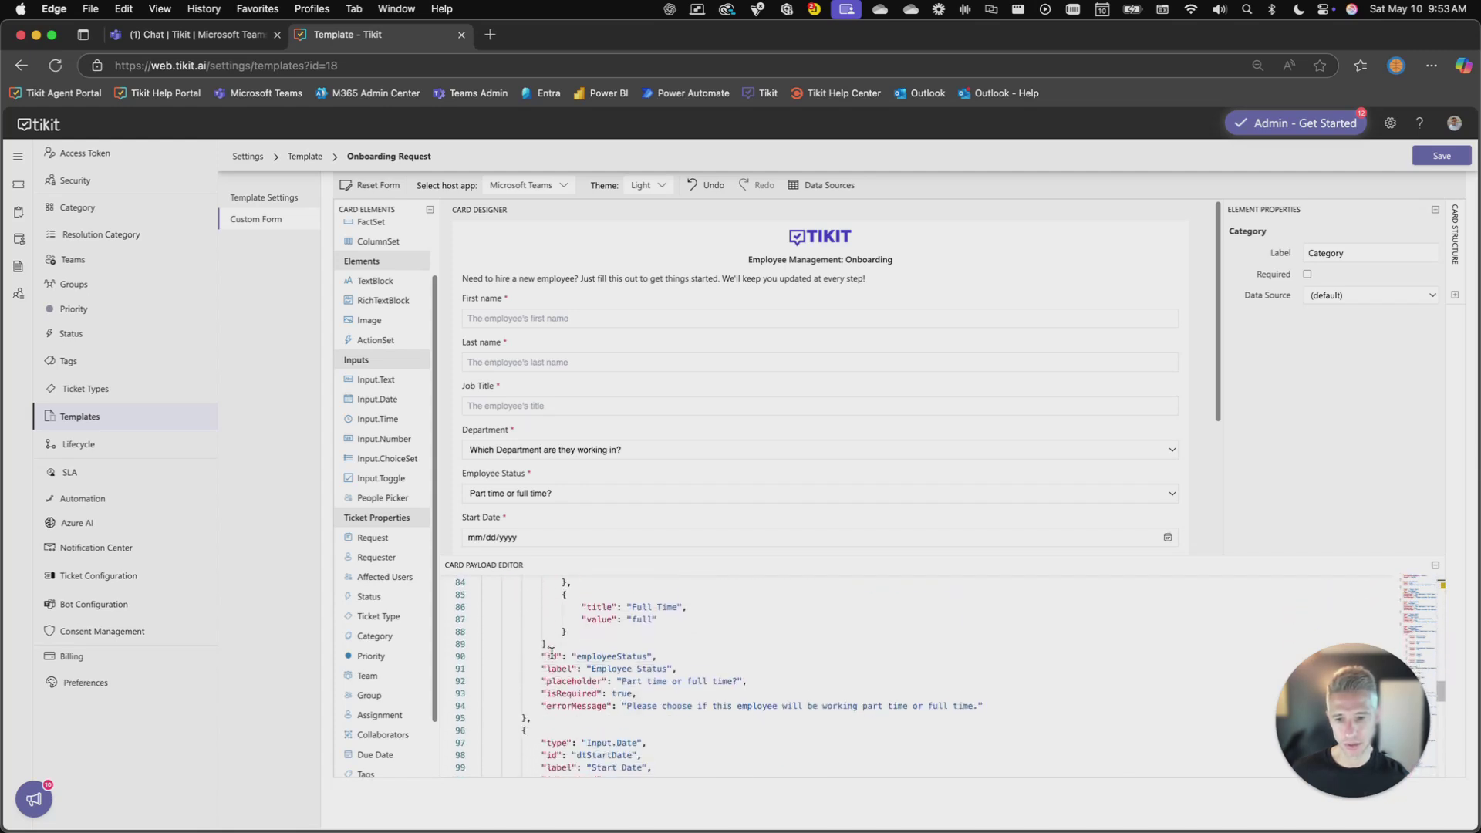
scroll(551, 653, down, 7)
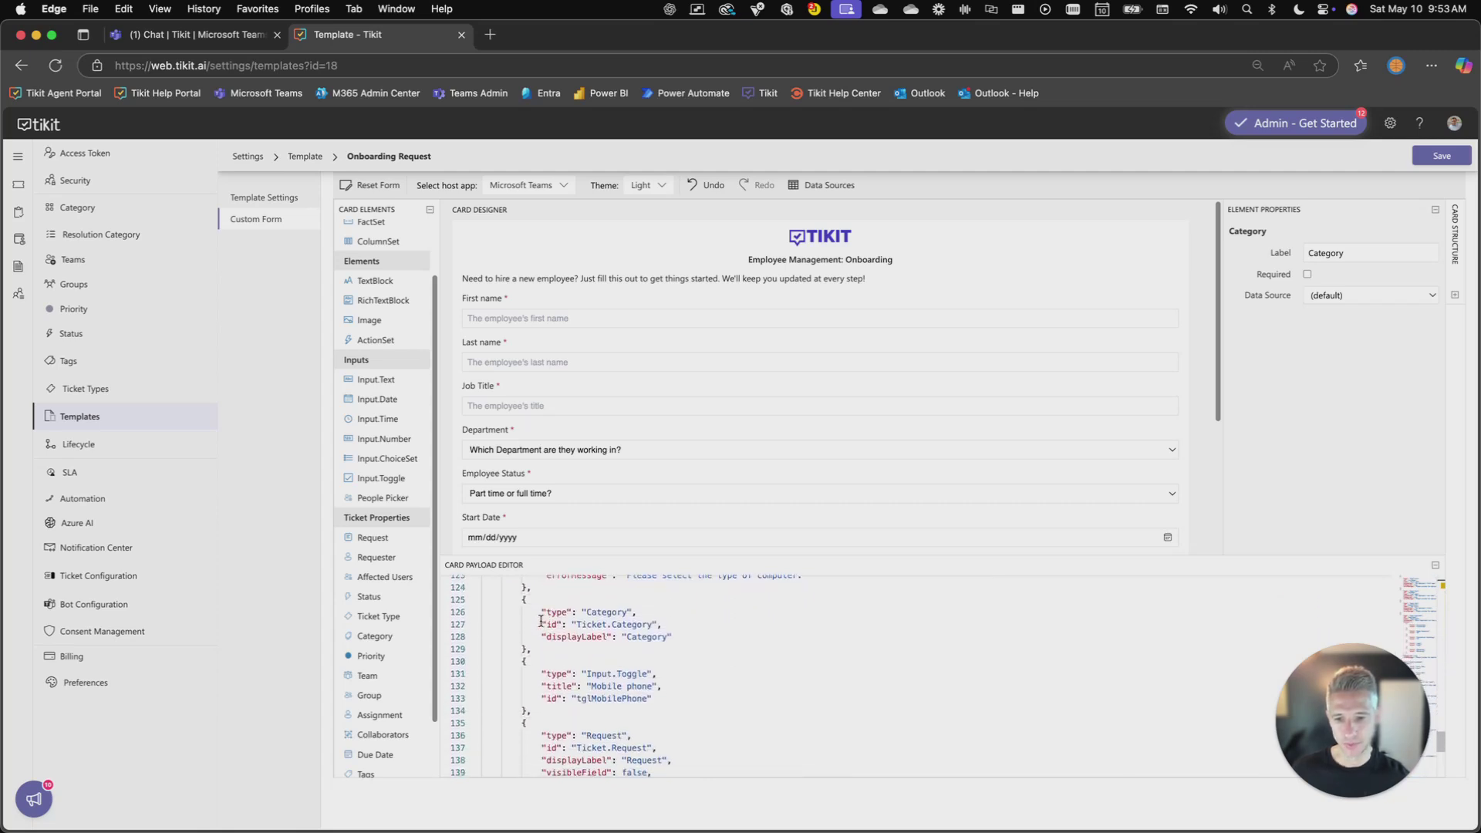
drag(522, 599, 532, 650)
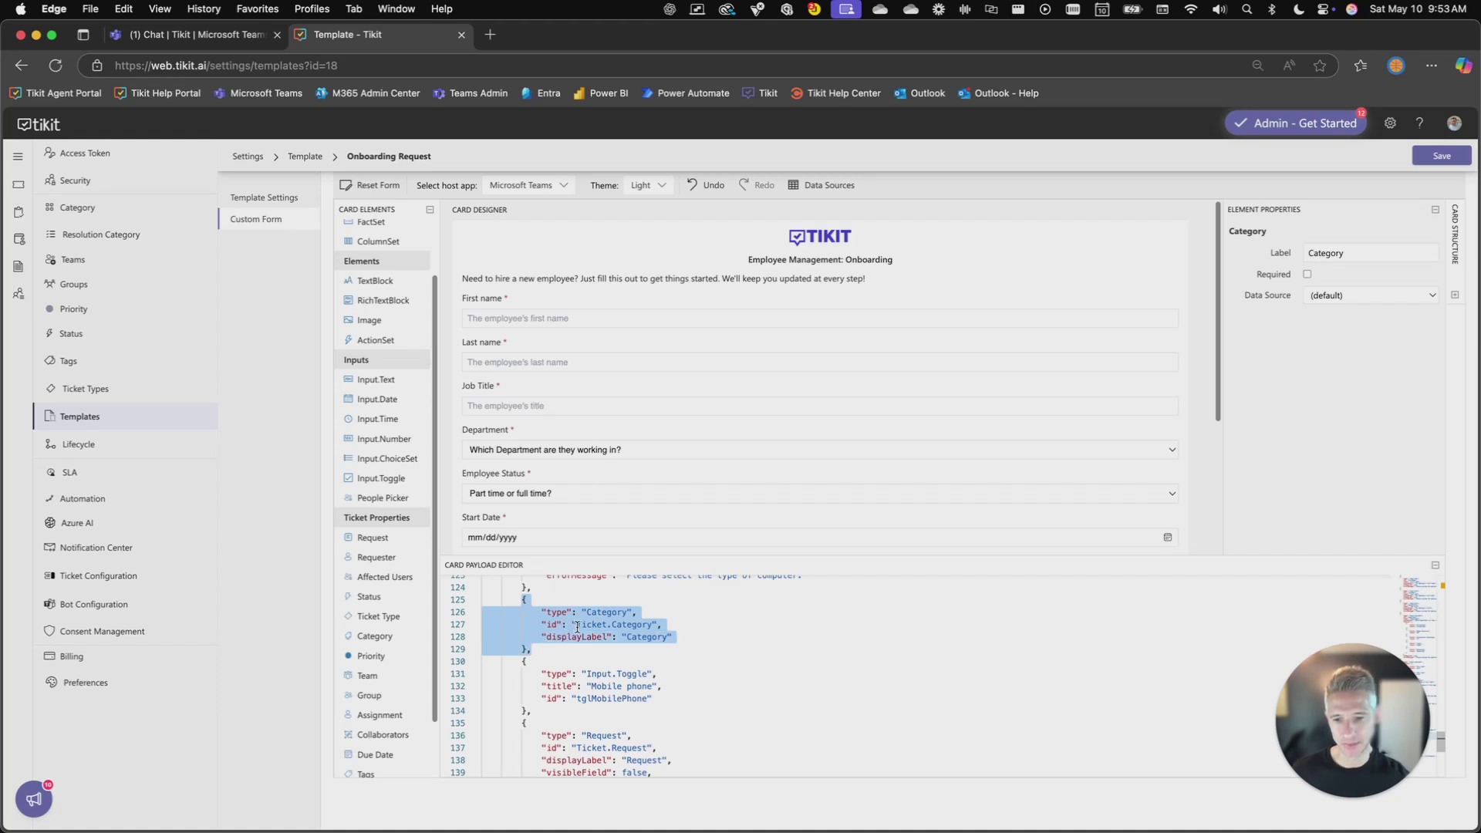
click(602, 626)
drag(654, 625, 577, 626)
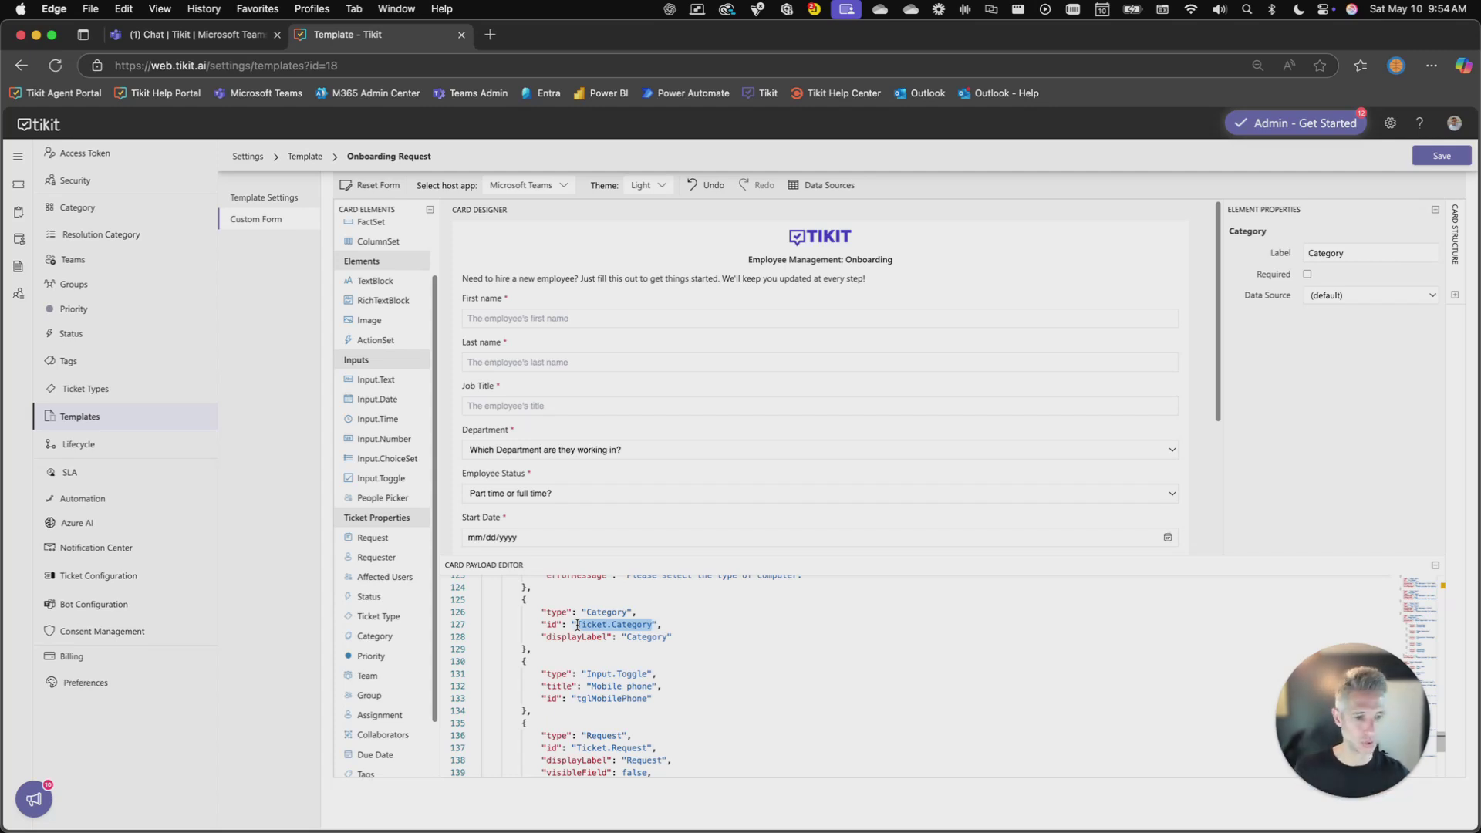
Delete the Category field, check the hidden Request field, and save the Onboarding Request template
click(1431, 569)
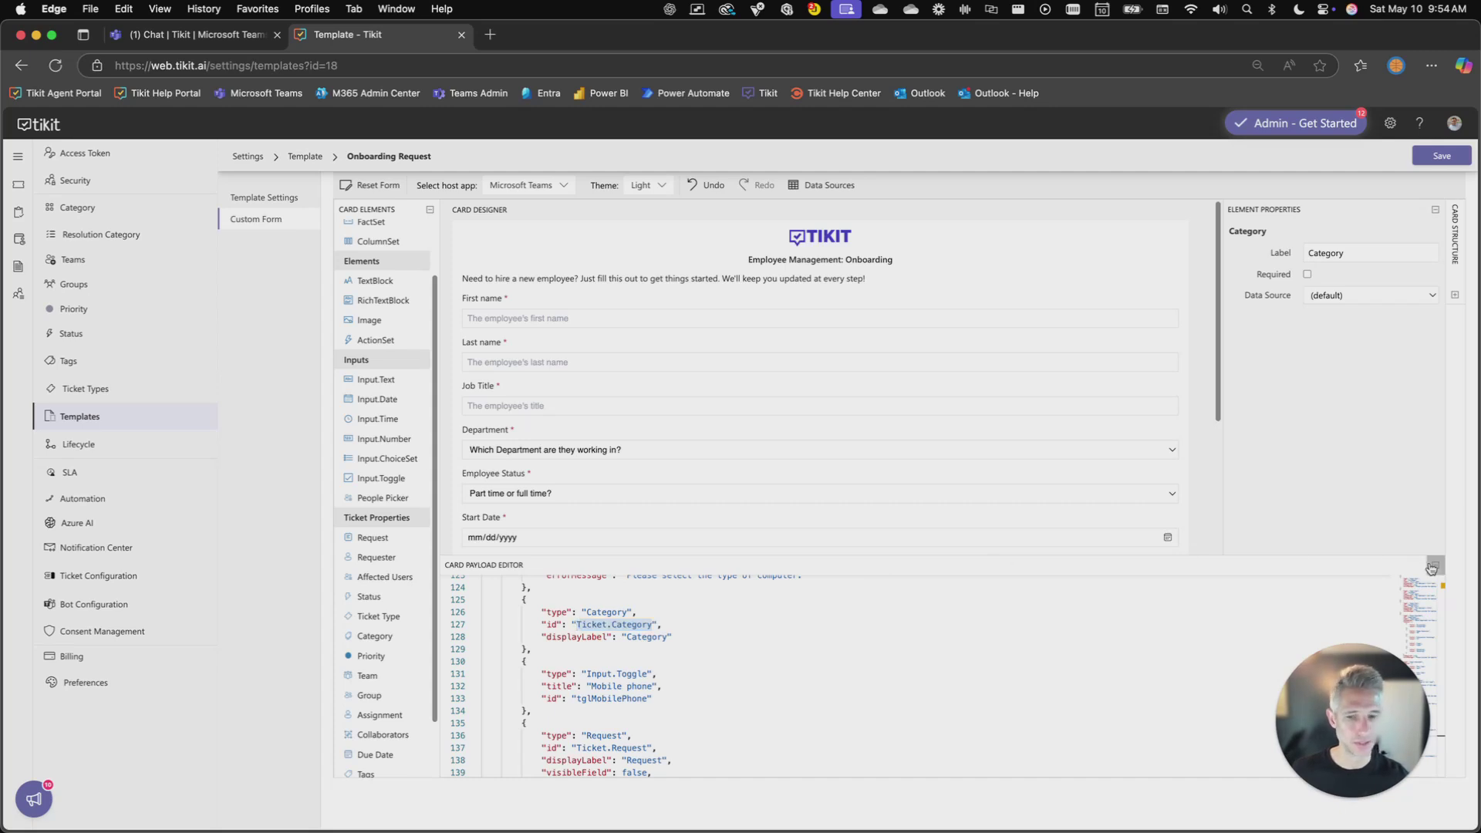
click(858, 588)
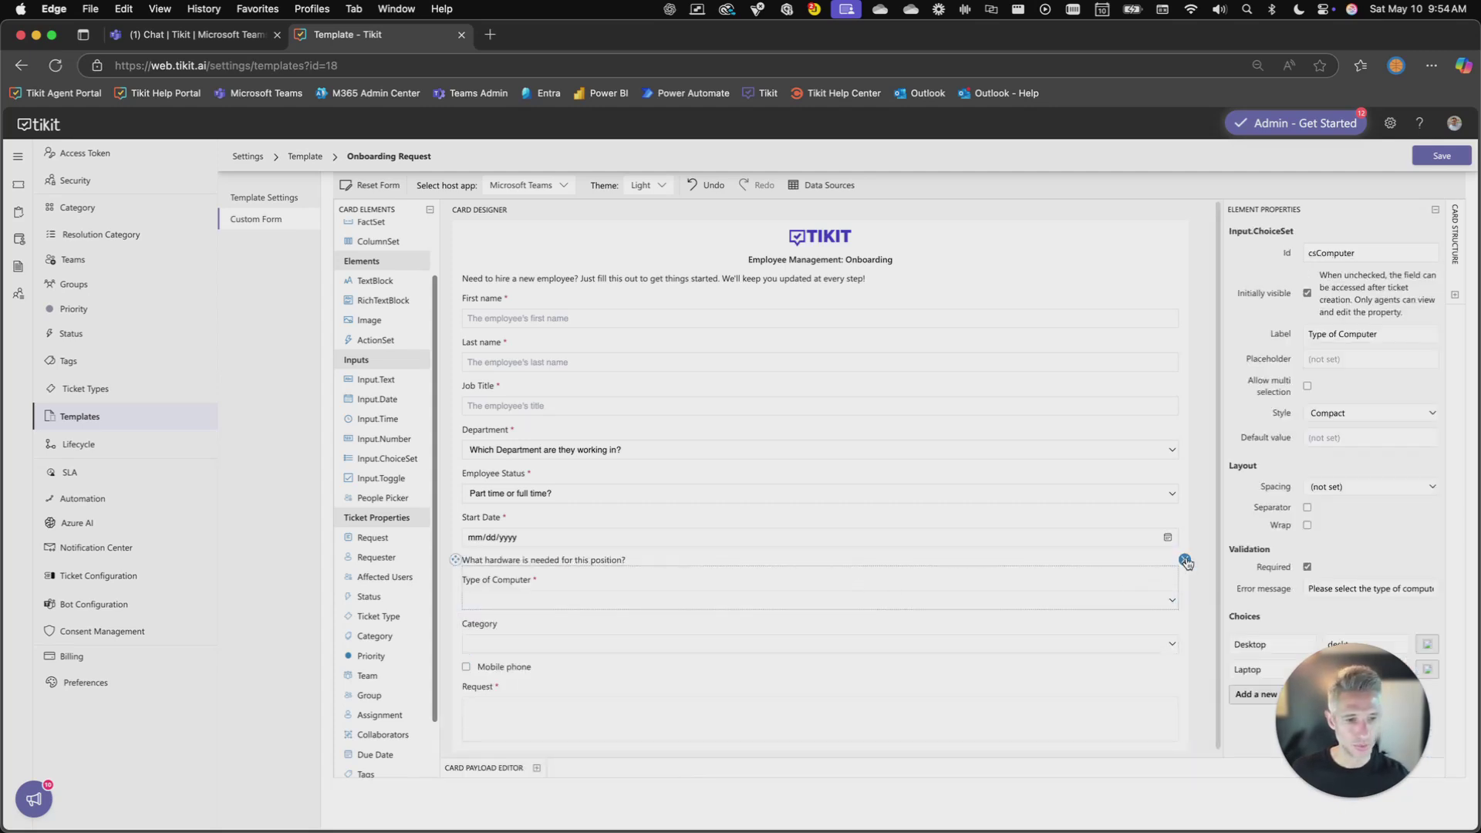
click(1110, 637)
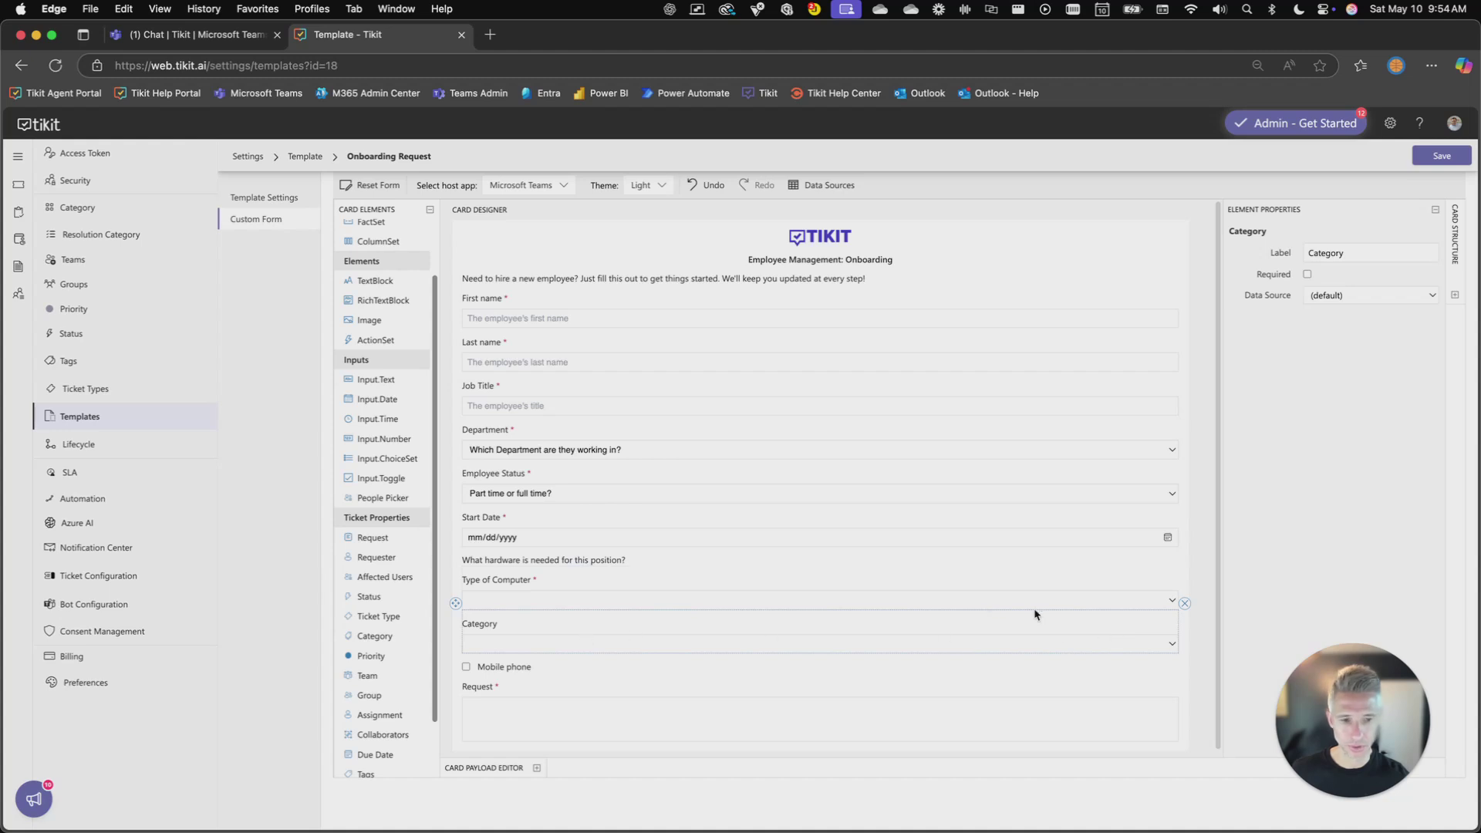
click(1183, 604)
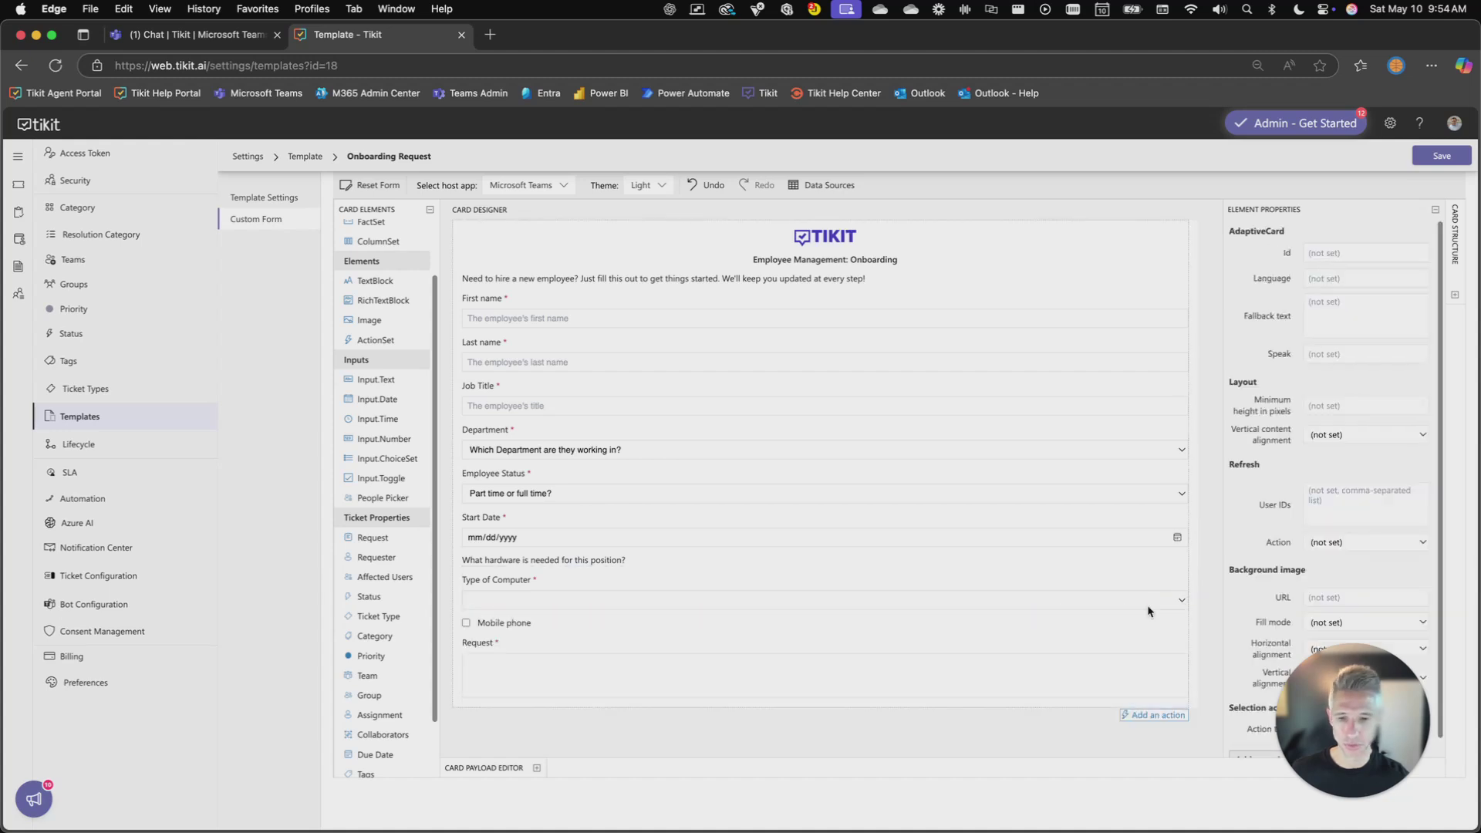
click(604, 644)
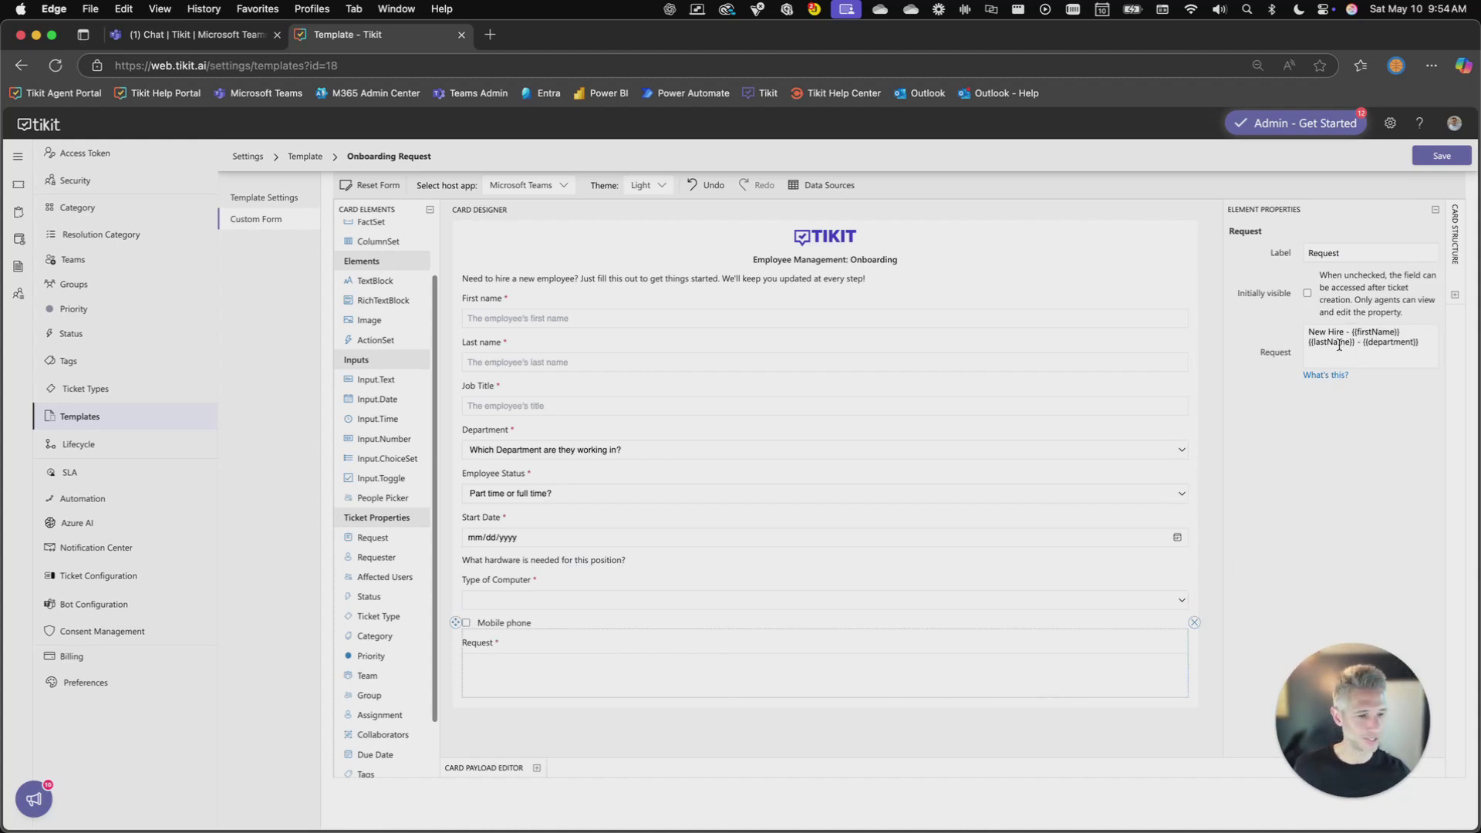
click(1438, 160)
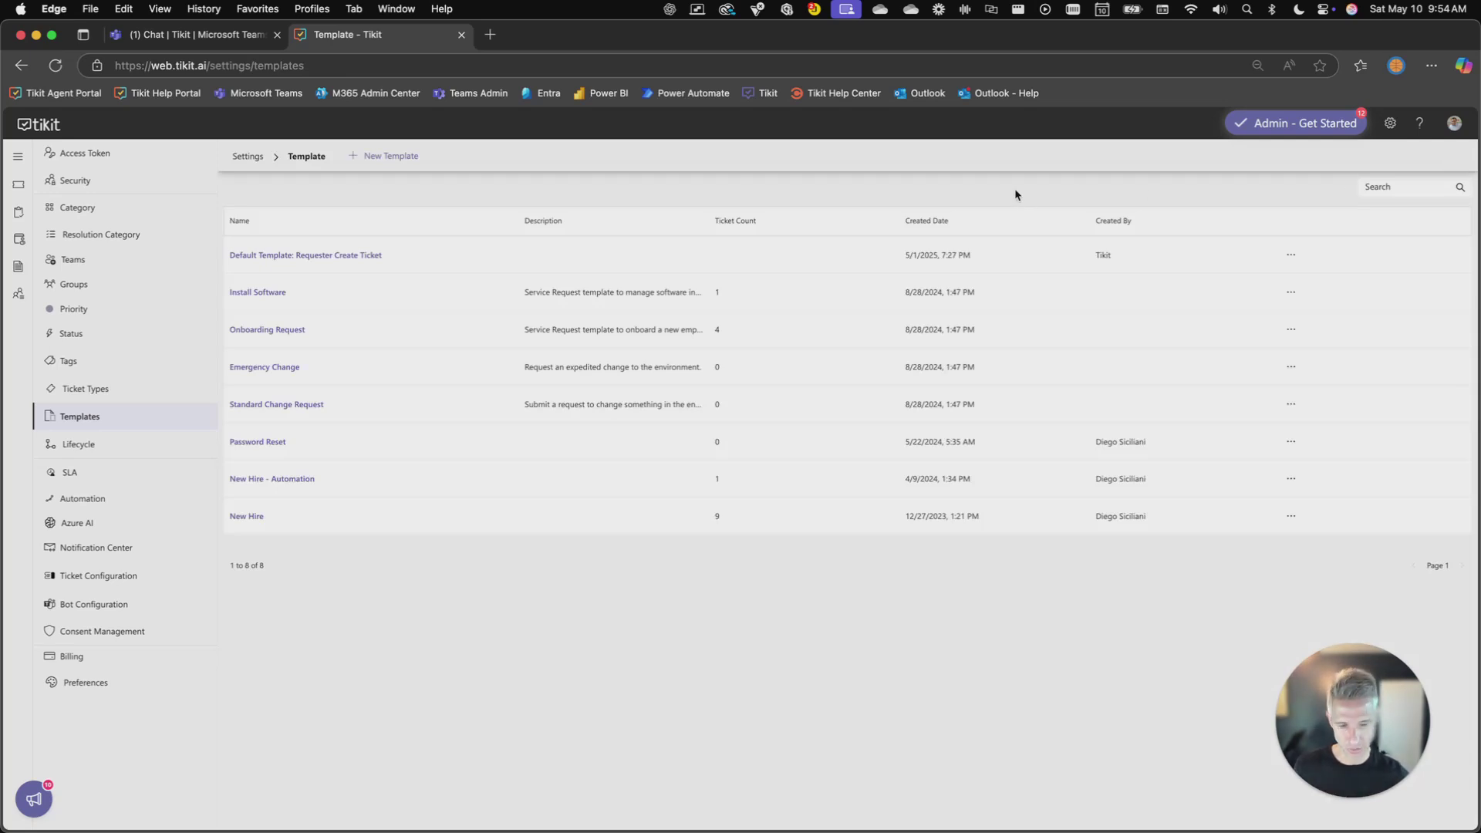
Send 'help' to the Tikit Virtual Agent in Teams and choose Onboard a New Employee
click(17, 192)
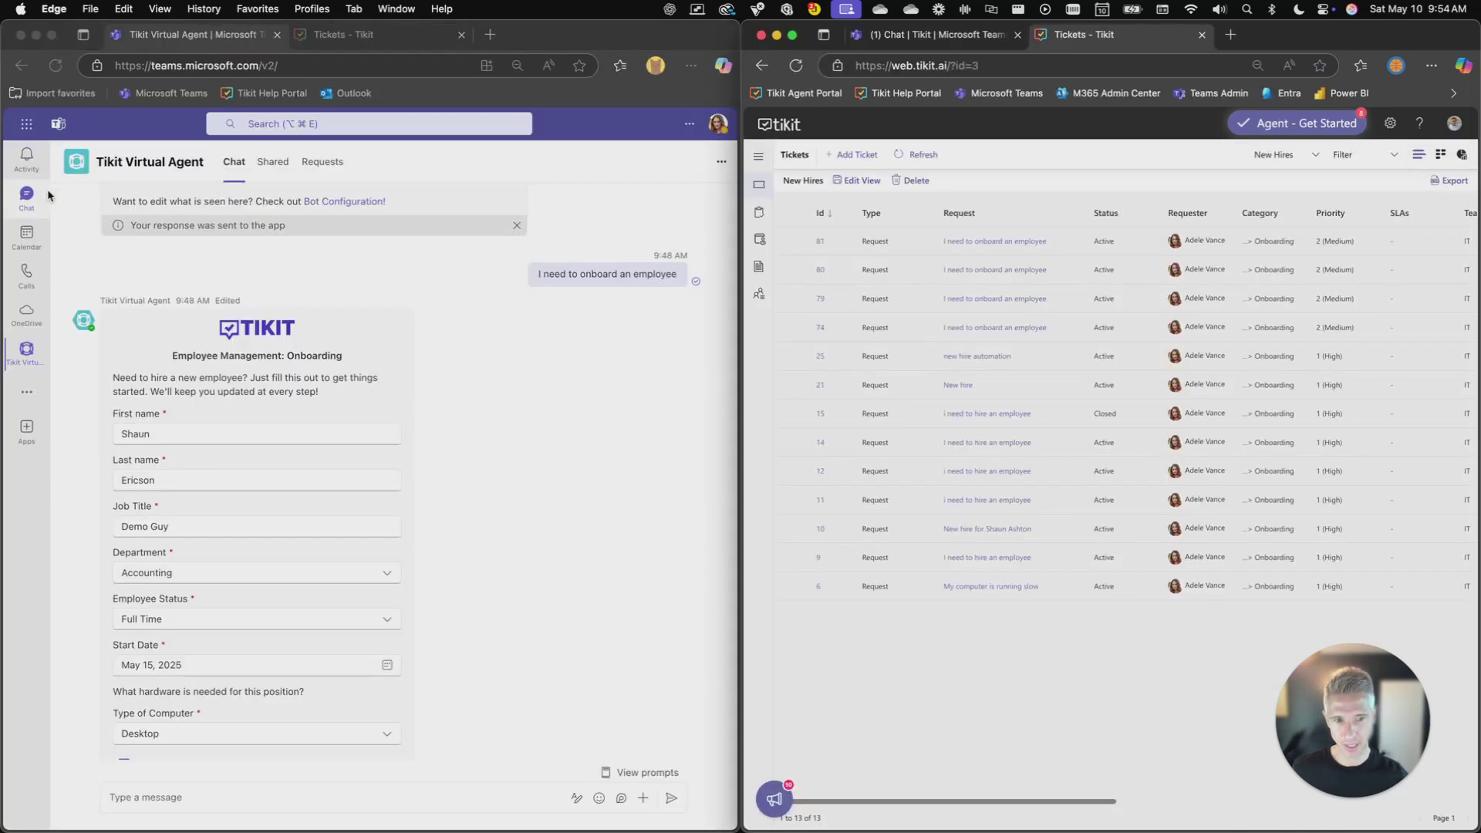
click(568, 446)
click(384, 794)
text(help)
key(Return)
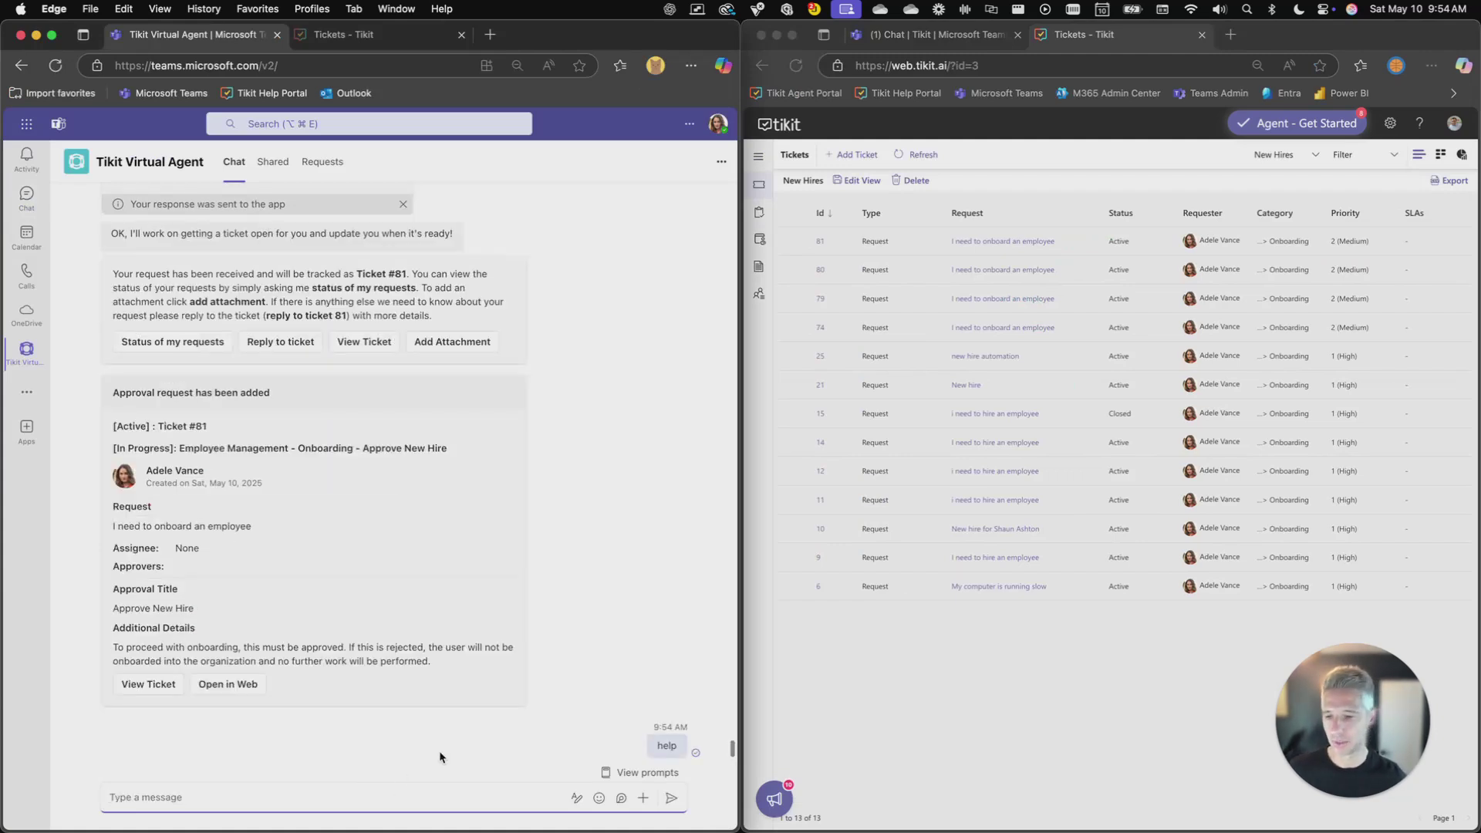
click(261, 523)
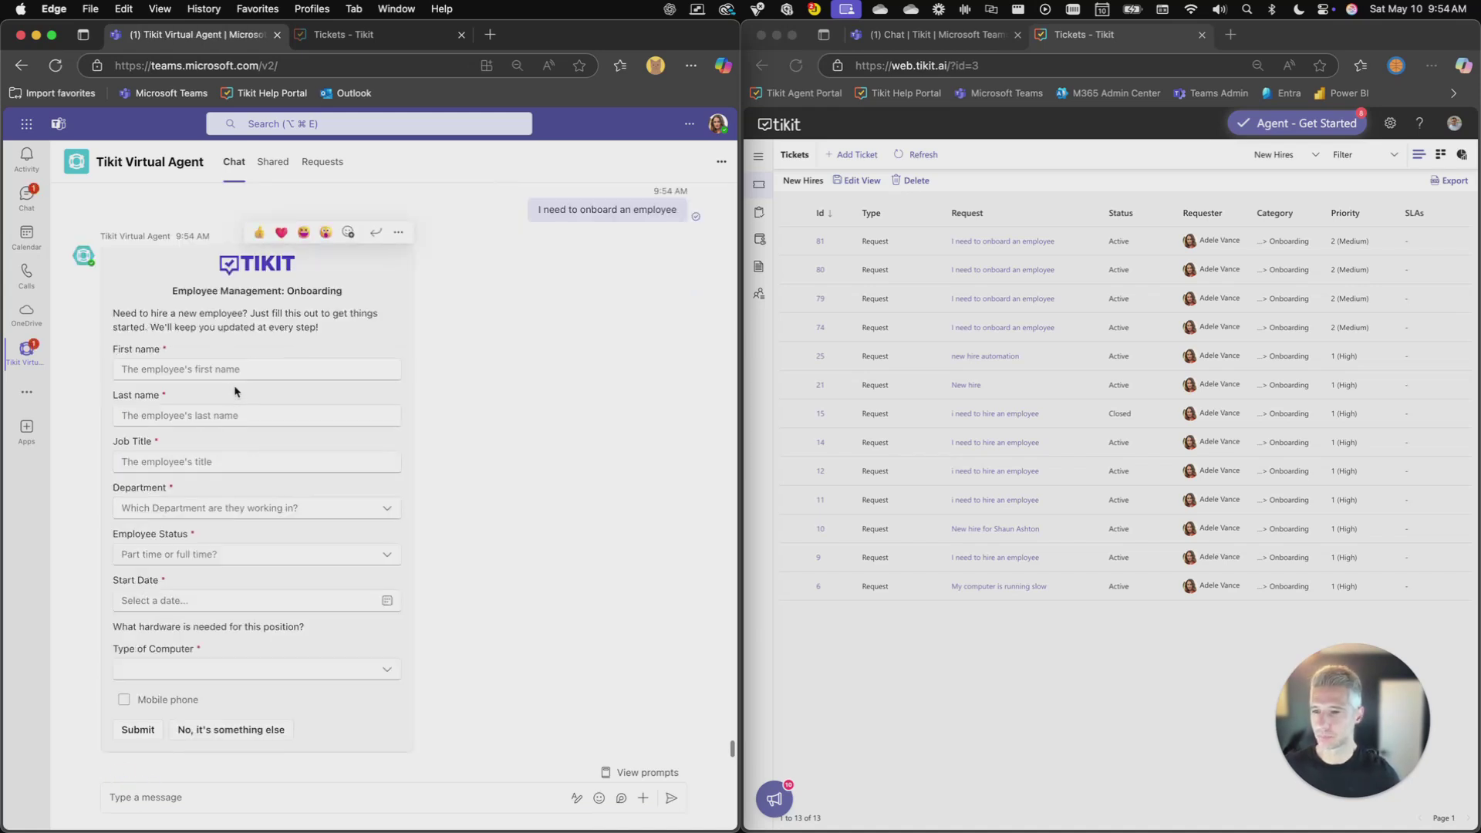
Enter the test hire's first and last name and job title 'Demo Guy'
click(235, 371)
key(Tab)
key(Tab)
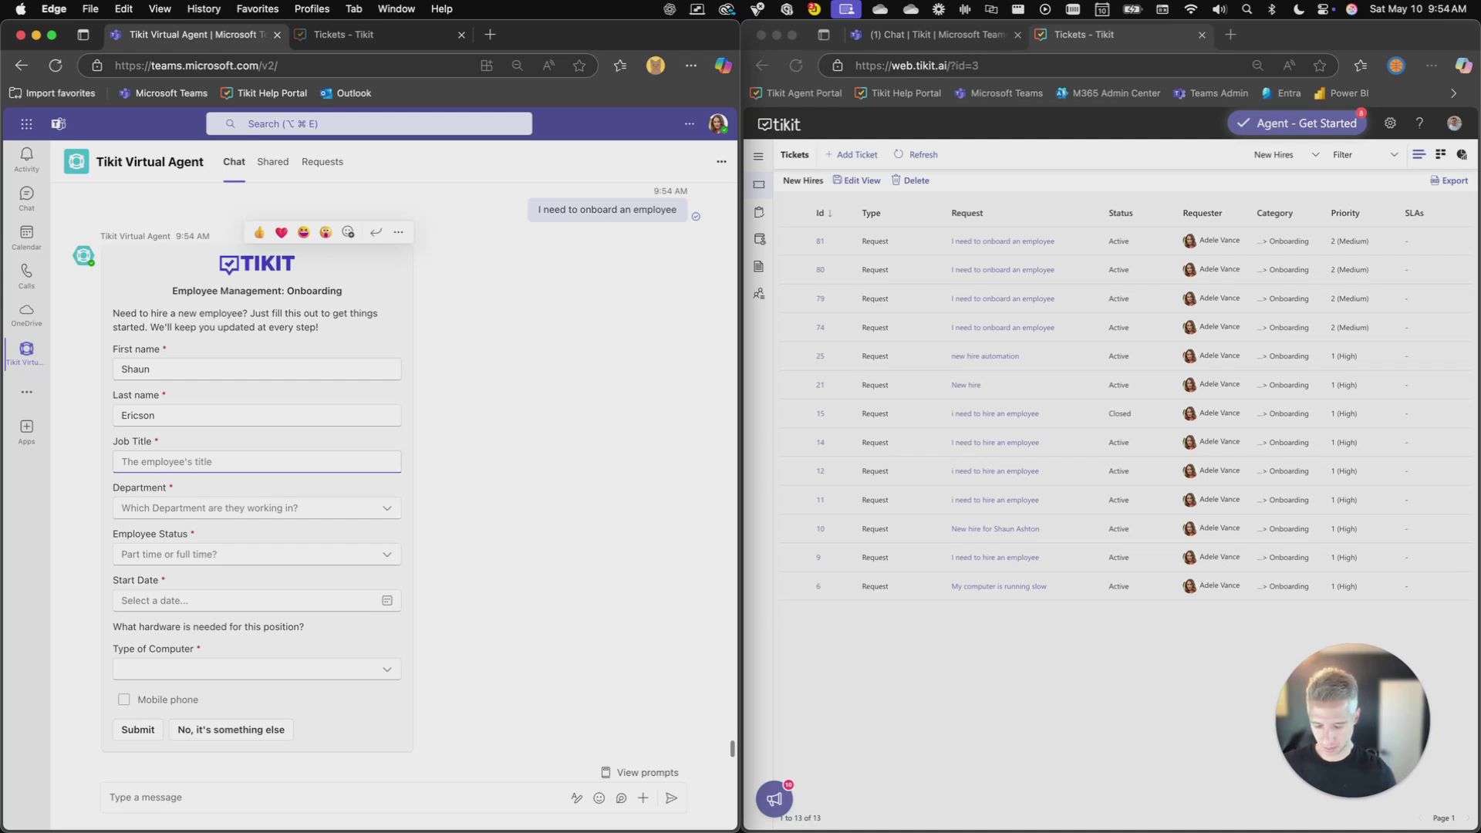
text(Demo Guy)
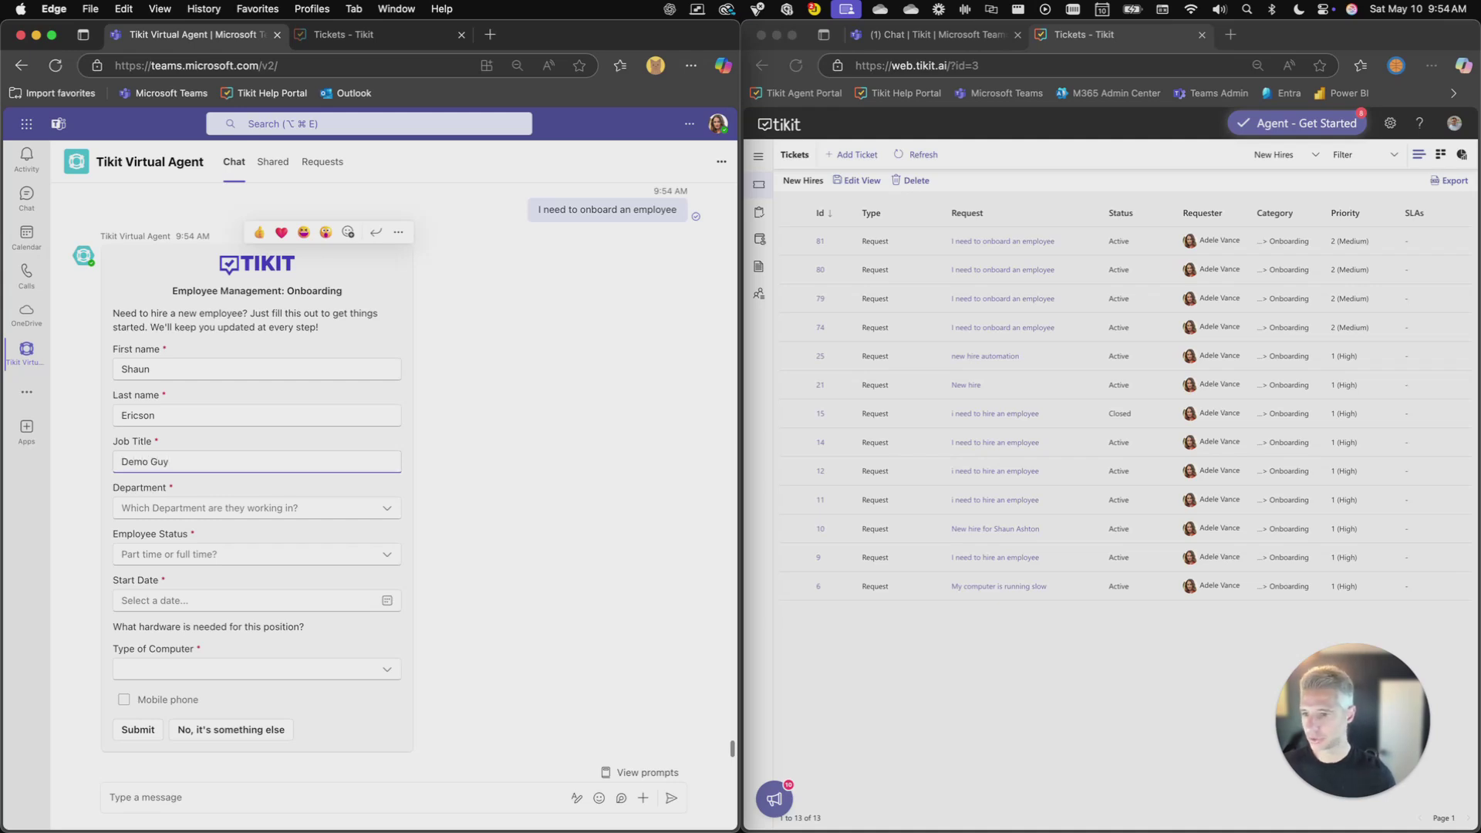
Choose Accounting, Full Time, May 15, 2025, Laptop and a mobile phone, then submit
click(385, 507)
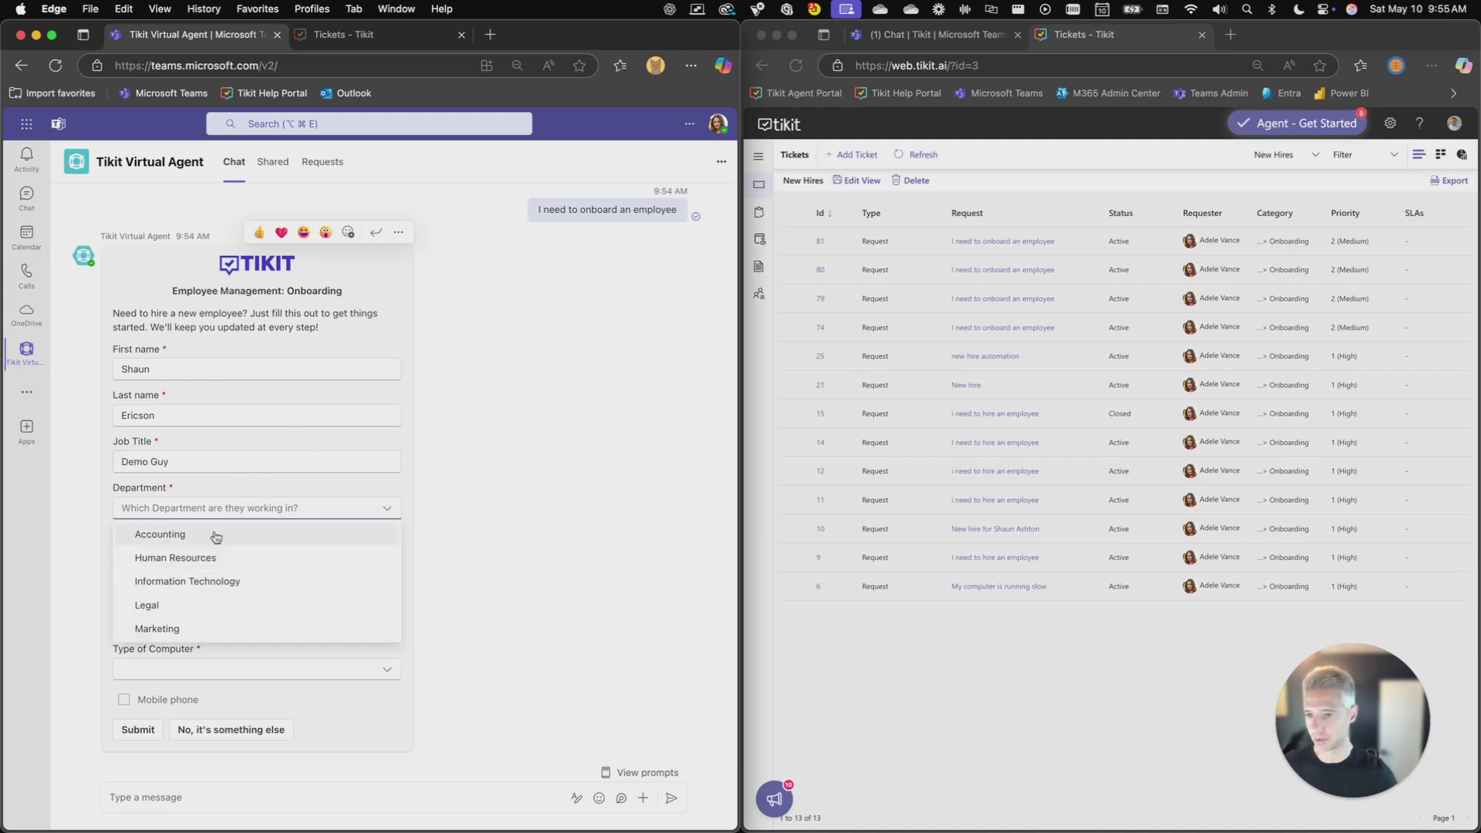
click(212, 534)
click(384, 556)
click(214, 601)
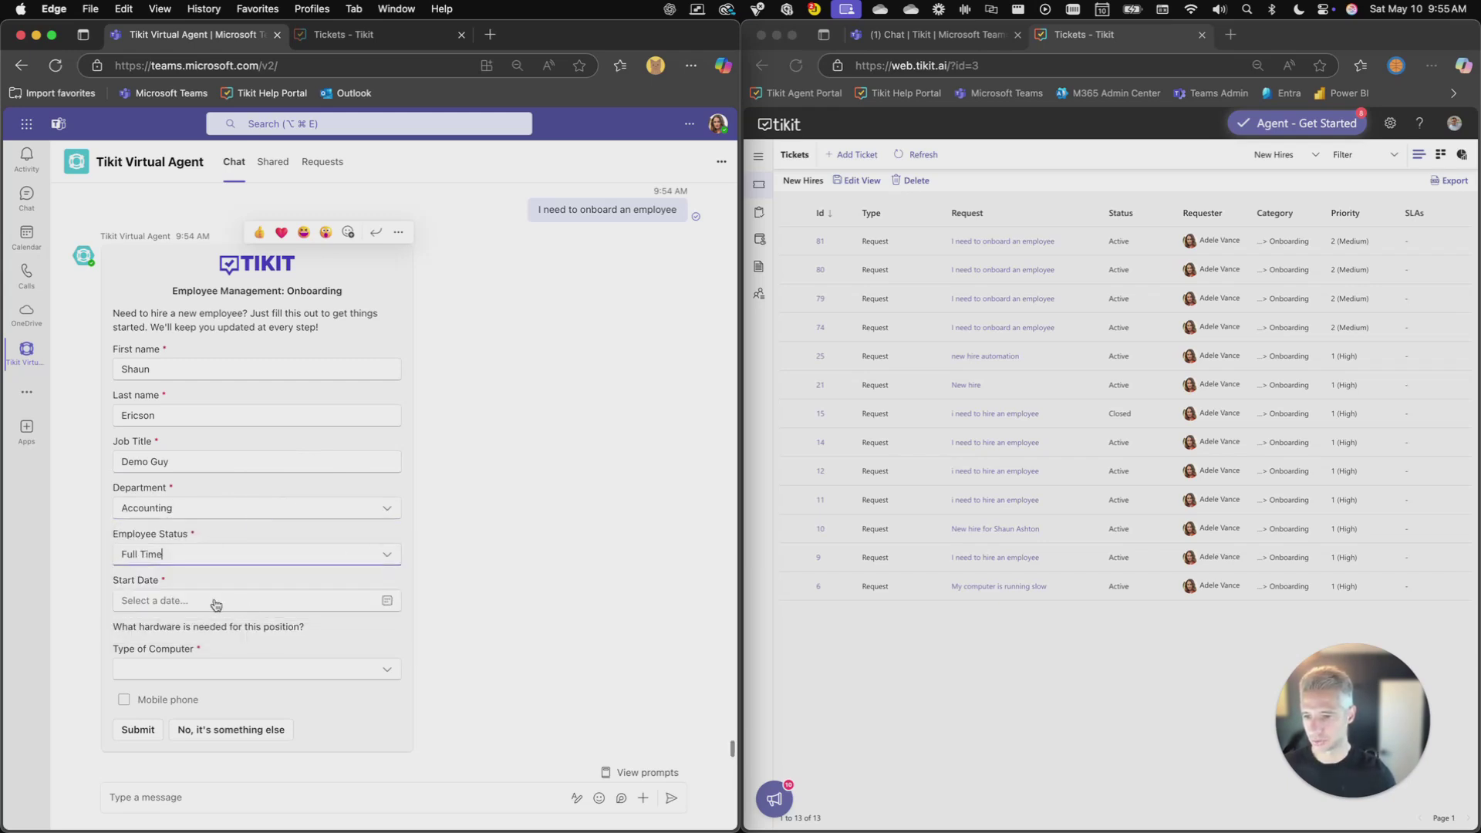
click(388, 601)
click(206, 707)
click(185, 671)
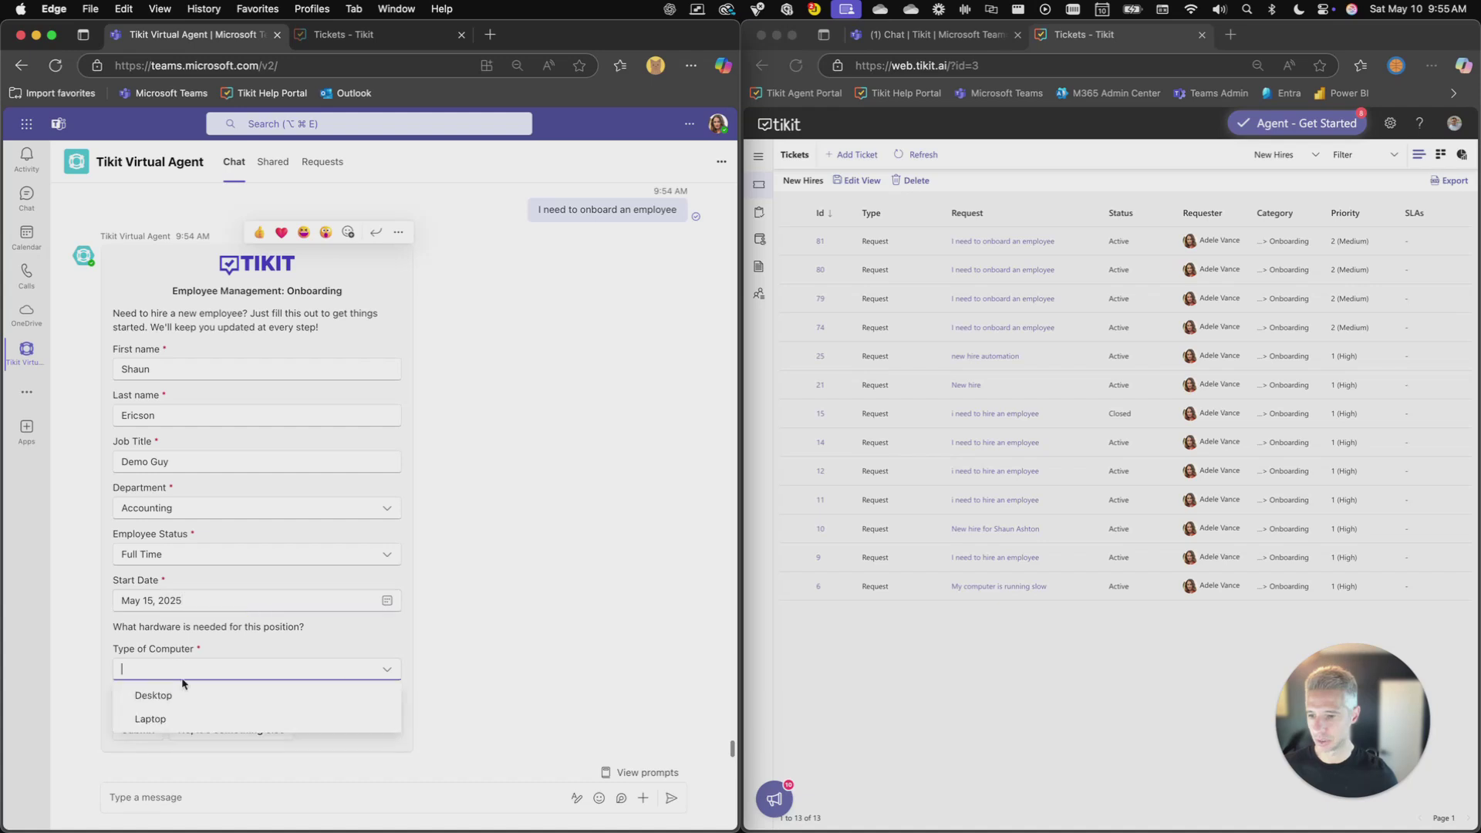
click(153, 718)
click(138, 701)
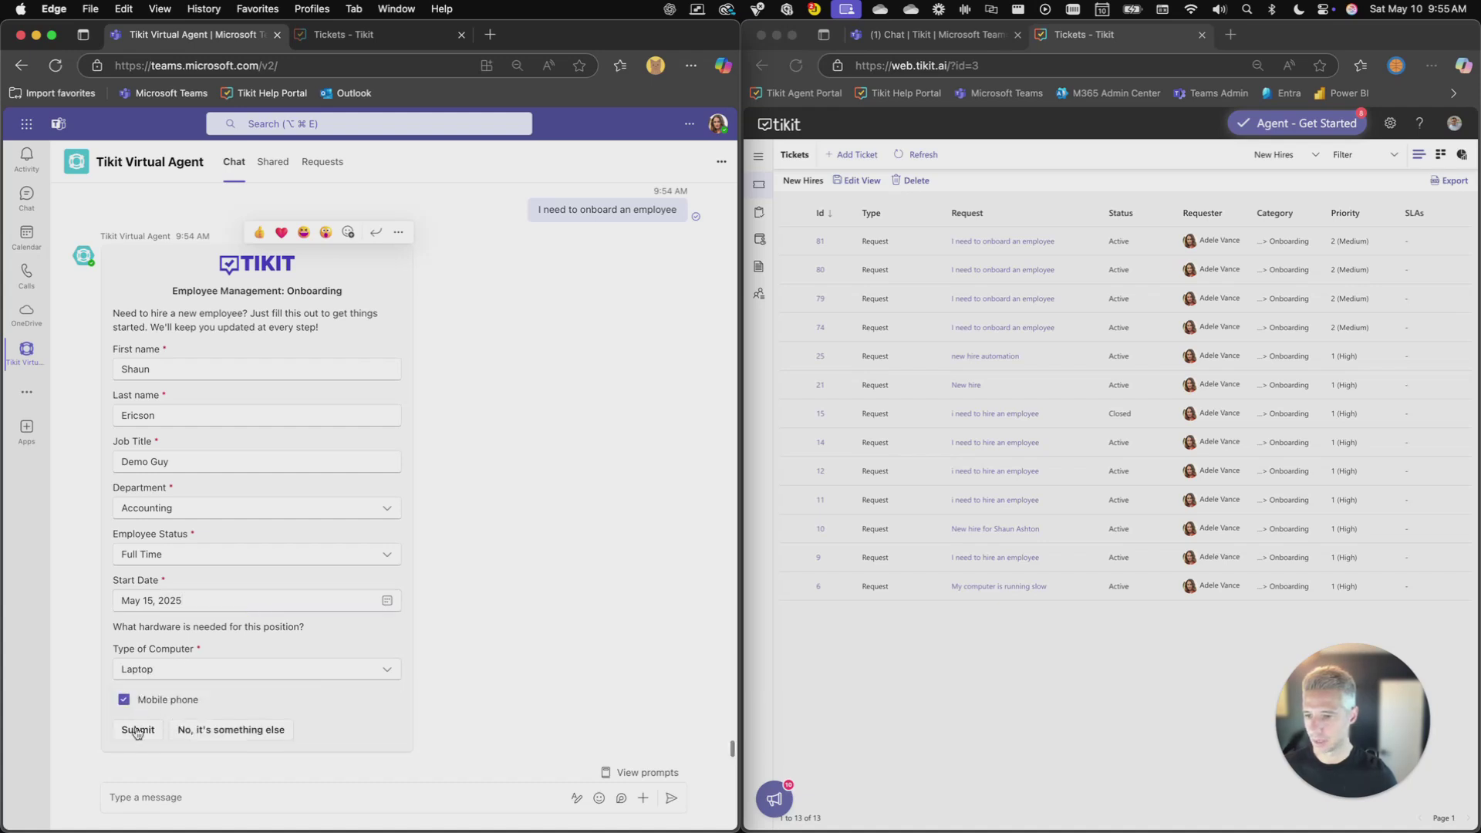
click(138, 731)
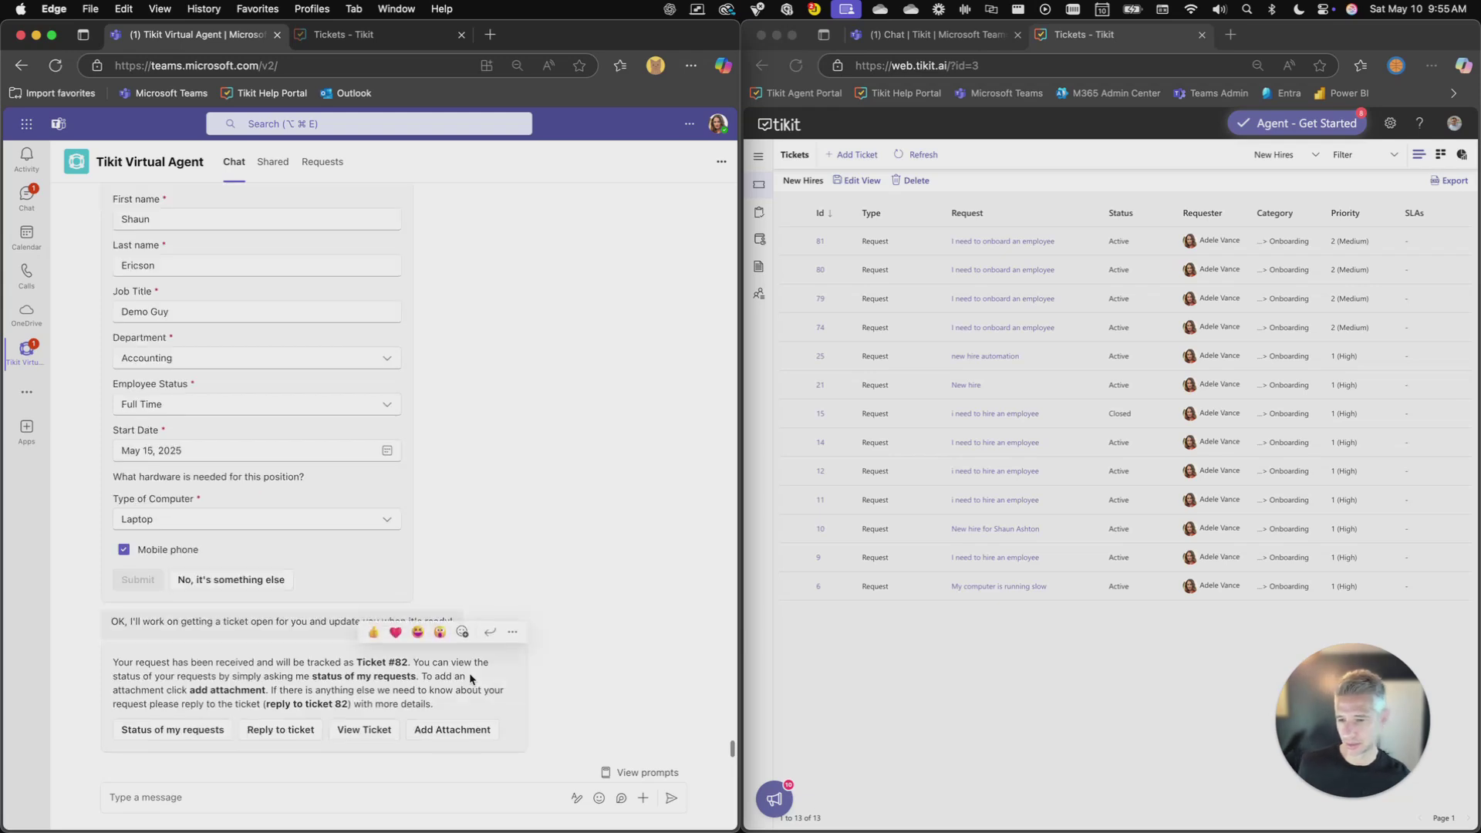
Refresh Tikit's tickets list to show ticket 82
click(983, 160)
click(923, 155)
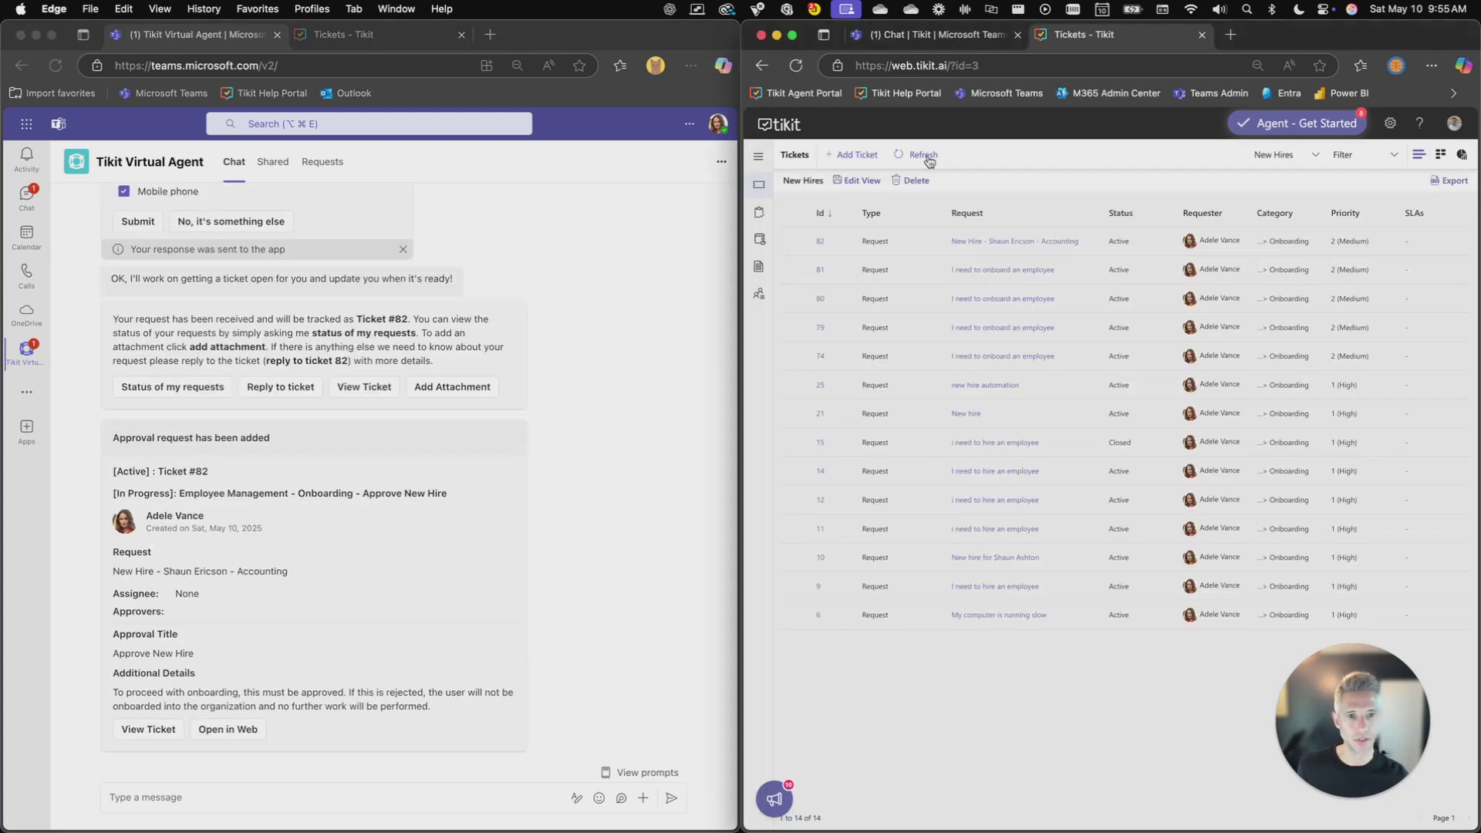